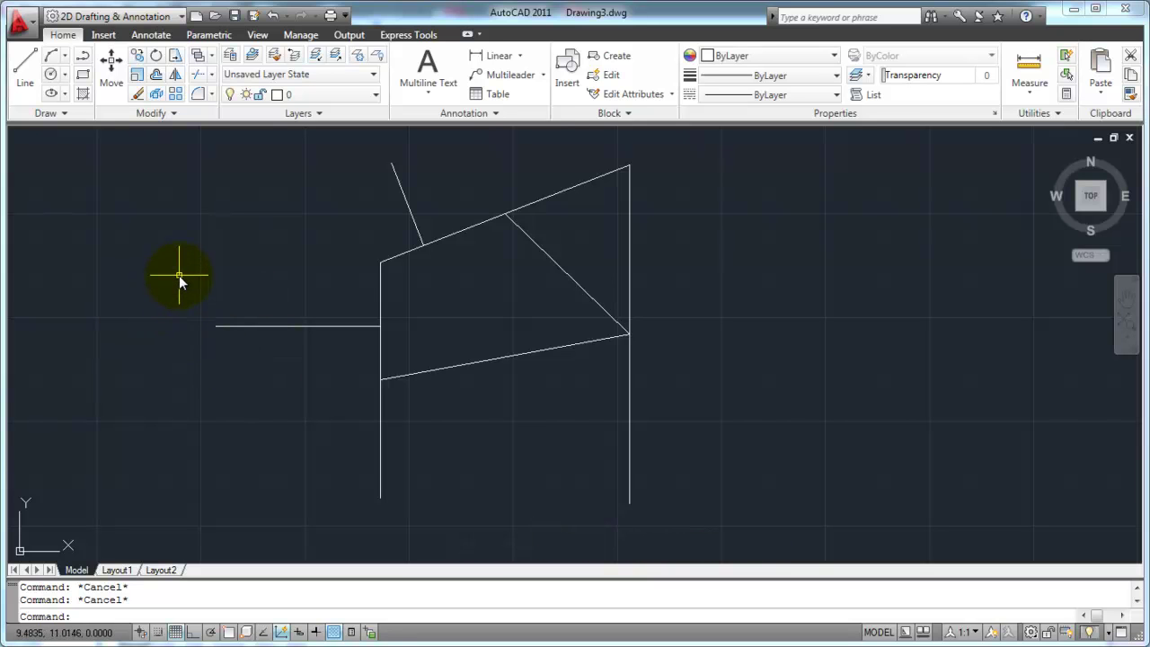
Draw a circle with the C alias, centered in the empty area upper-left of the line figure.
text(c)
key(Return)
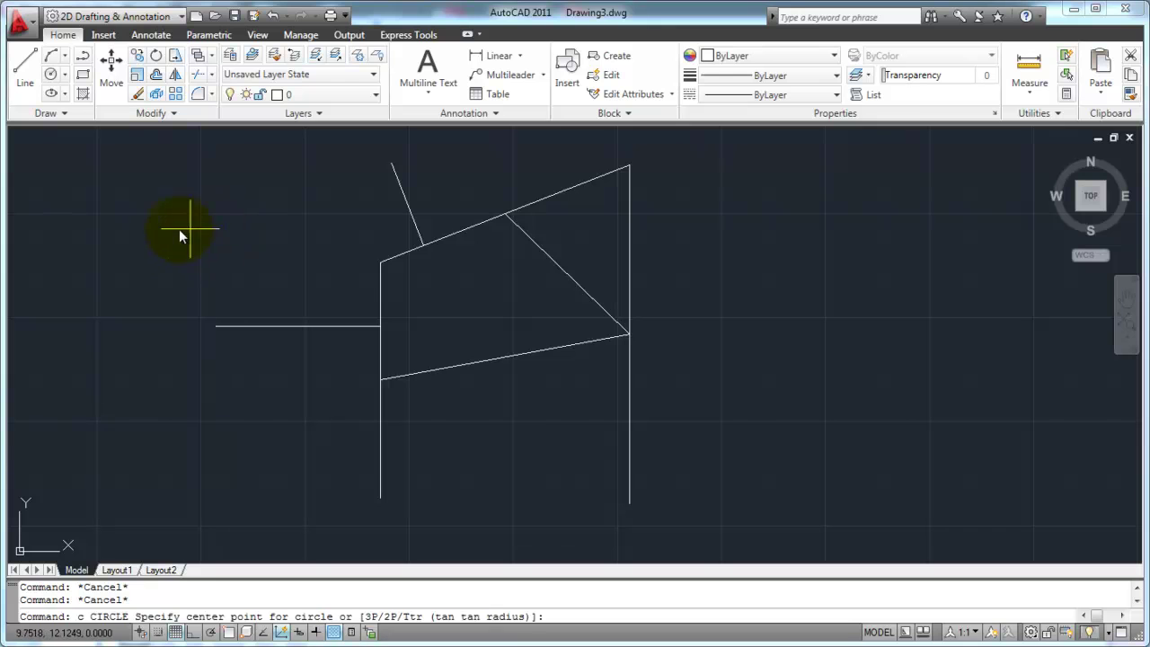
click(162, 229)
click(196, 262)
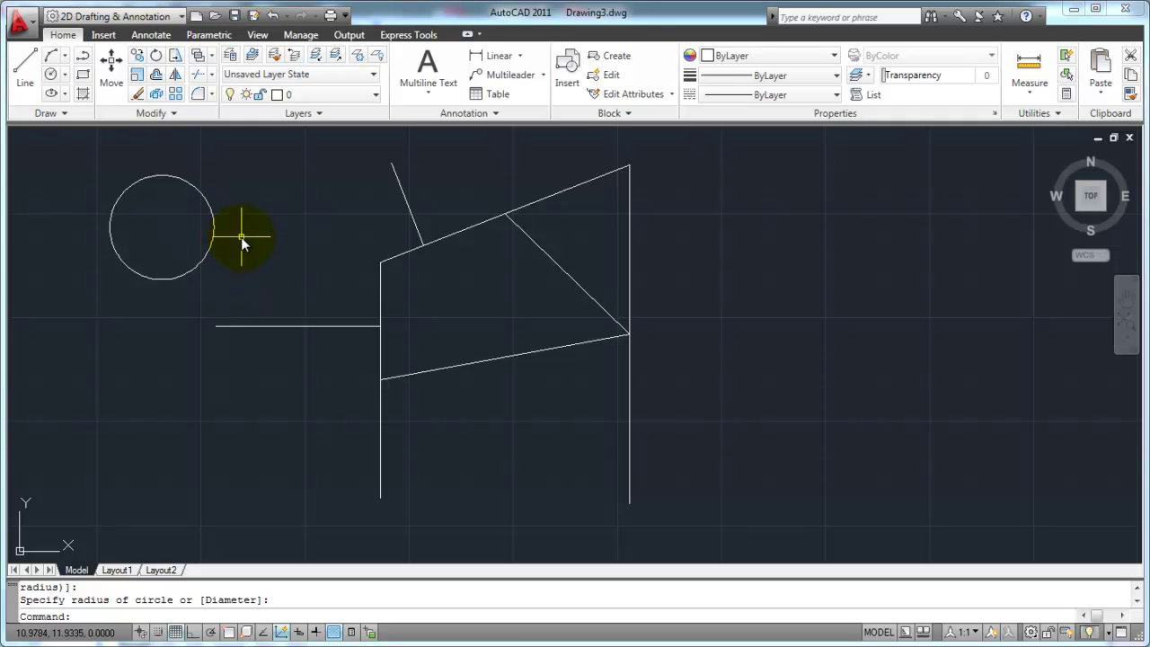
Choose Center, Radius from the Circle flyout in the Draw panel.
click(65, 74)
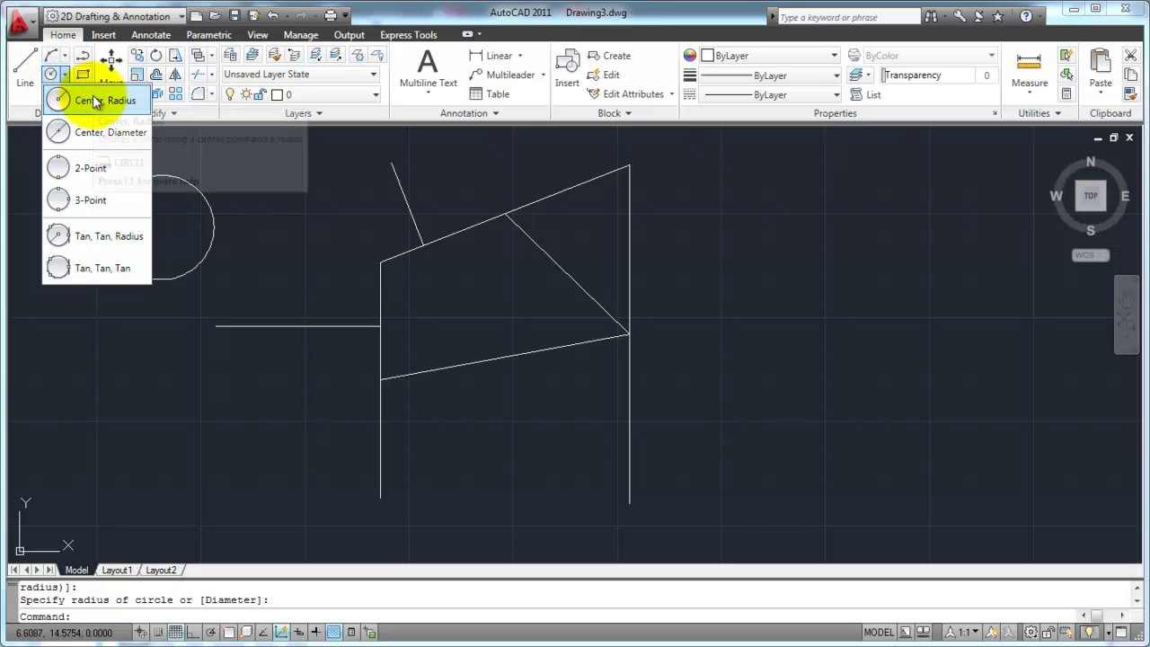
click(60, 101)
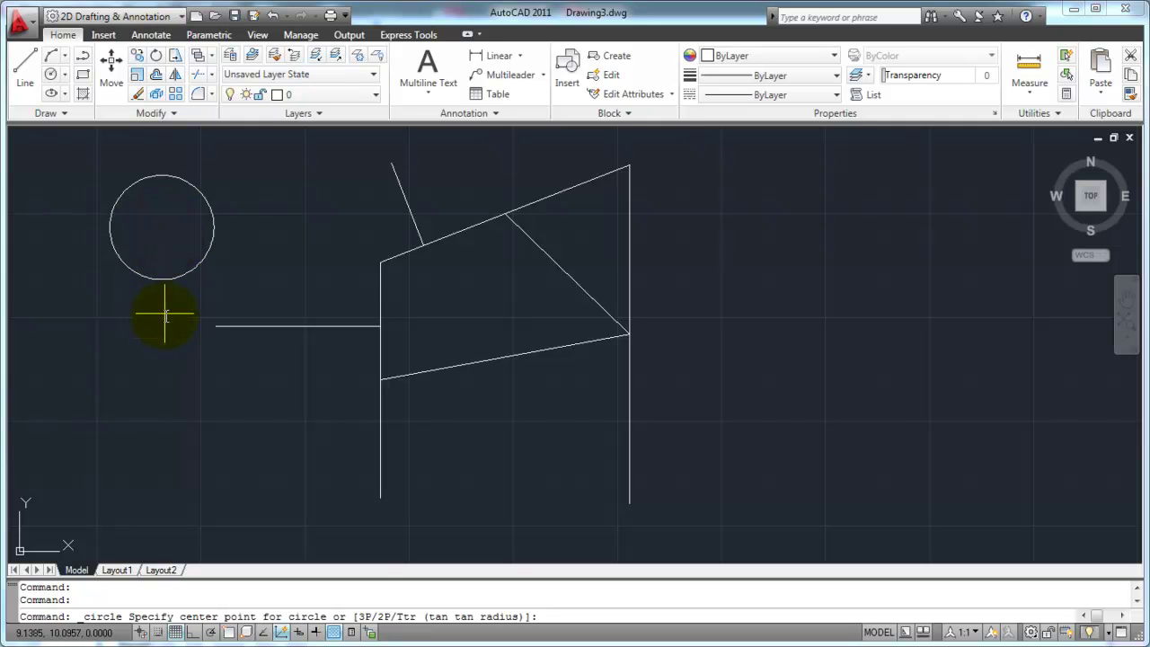
Turn on Ortho and draw a radius 0.5 circle snapped to the first circle's center.
key(F8)
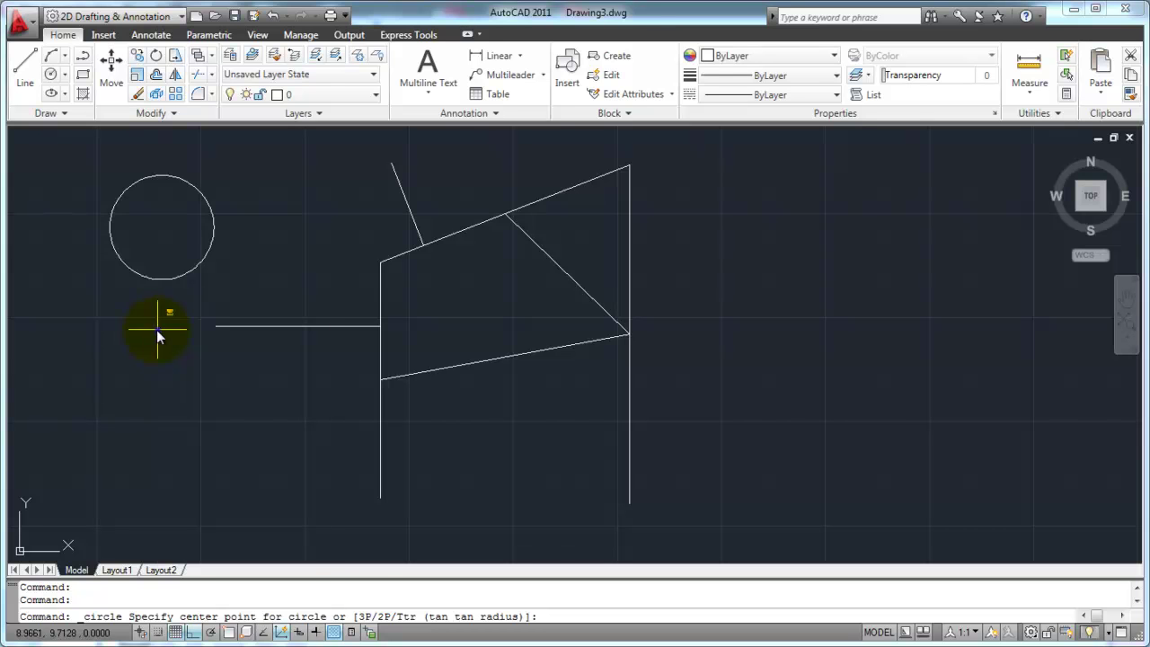
shift+right_click(157, 329)
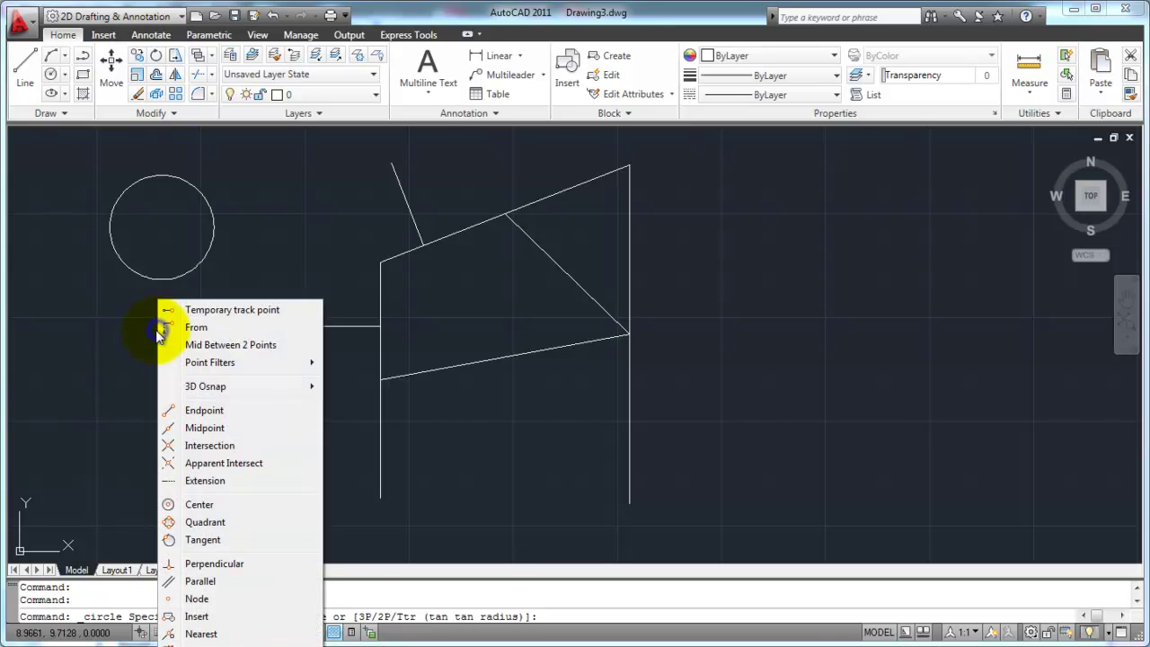
click(199, 502)
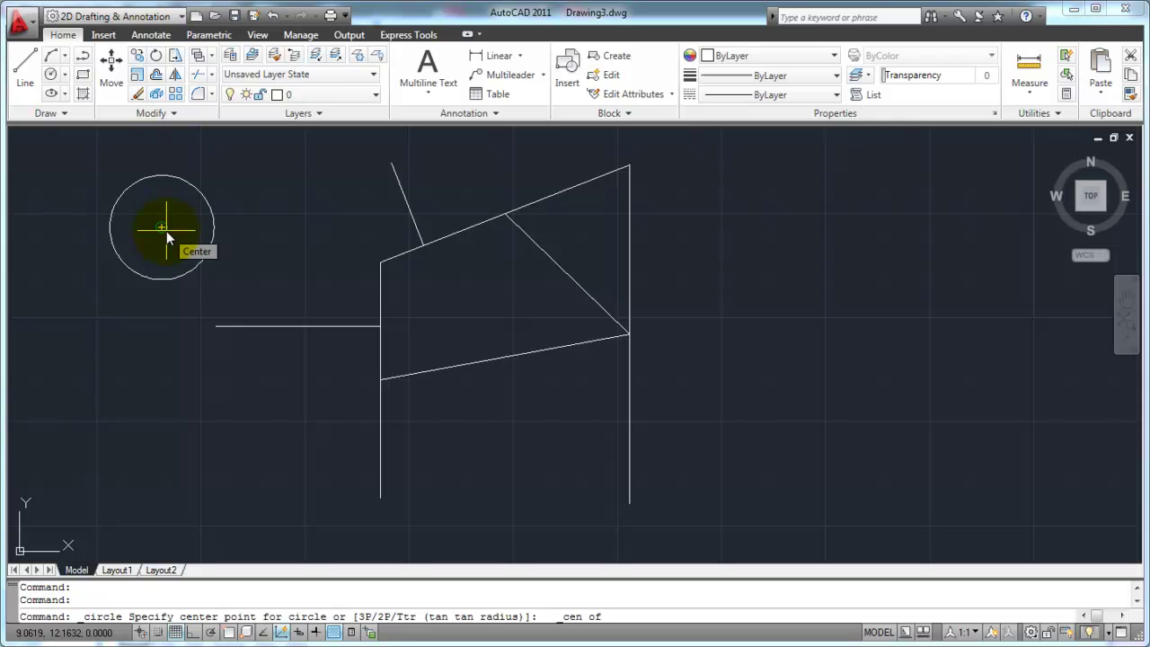
click(198, 192)
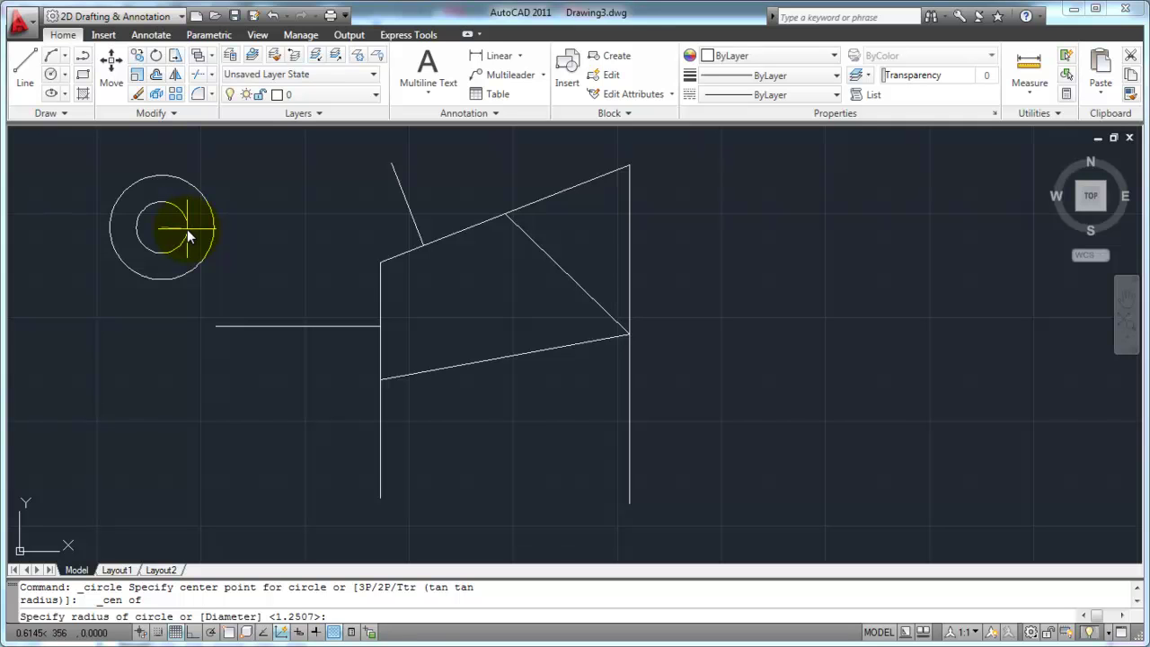
text(.5)
key(Return)
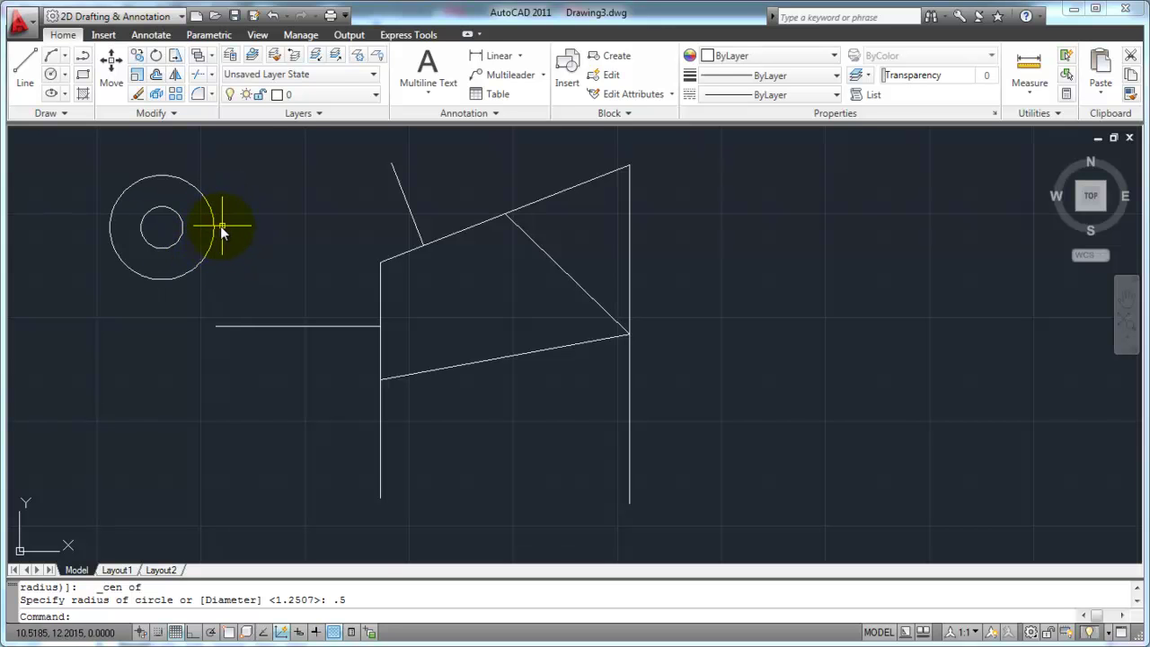
click(51, 74)
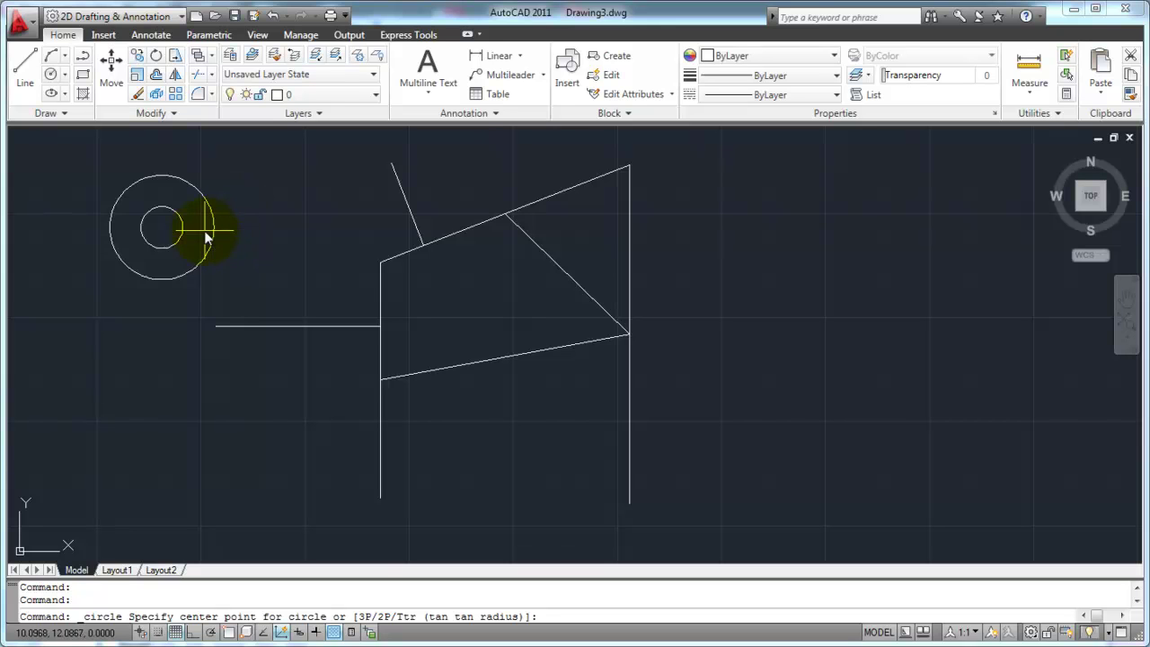
shift+right_click(250, 171)
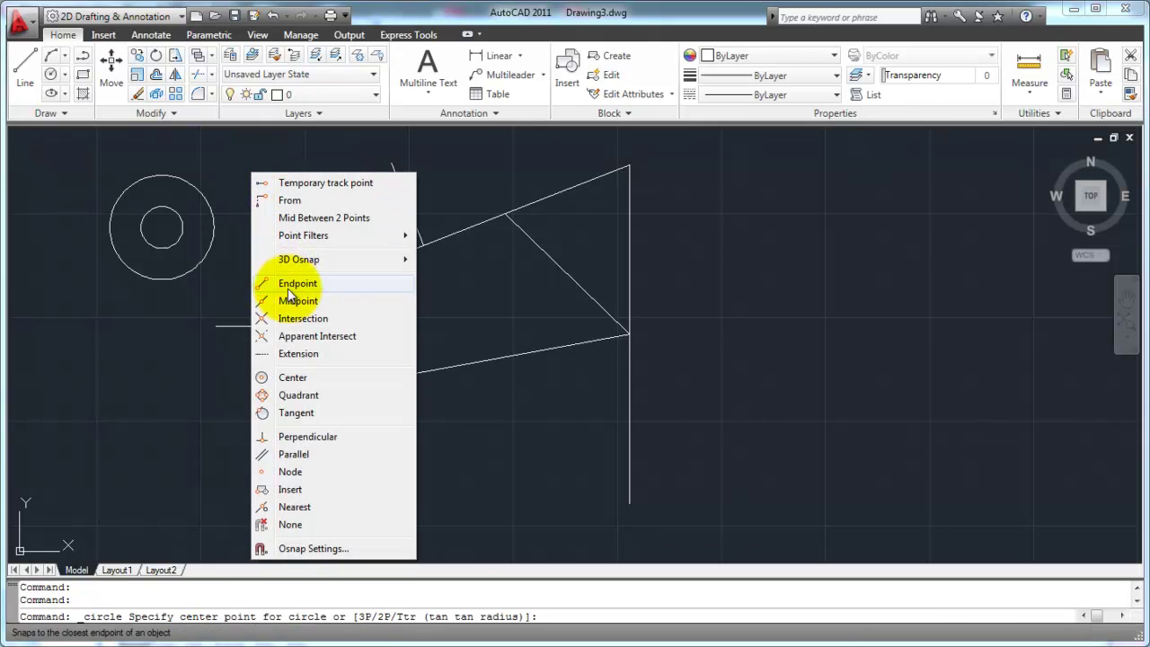
click(299, 397)
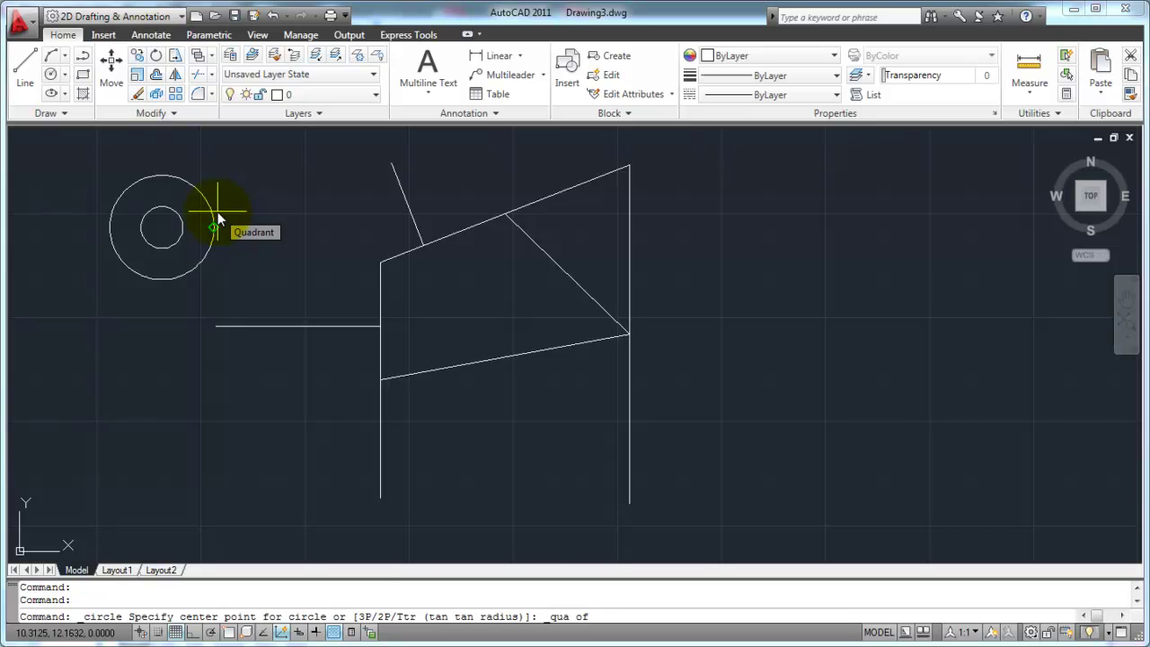
click(218, 213)
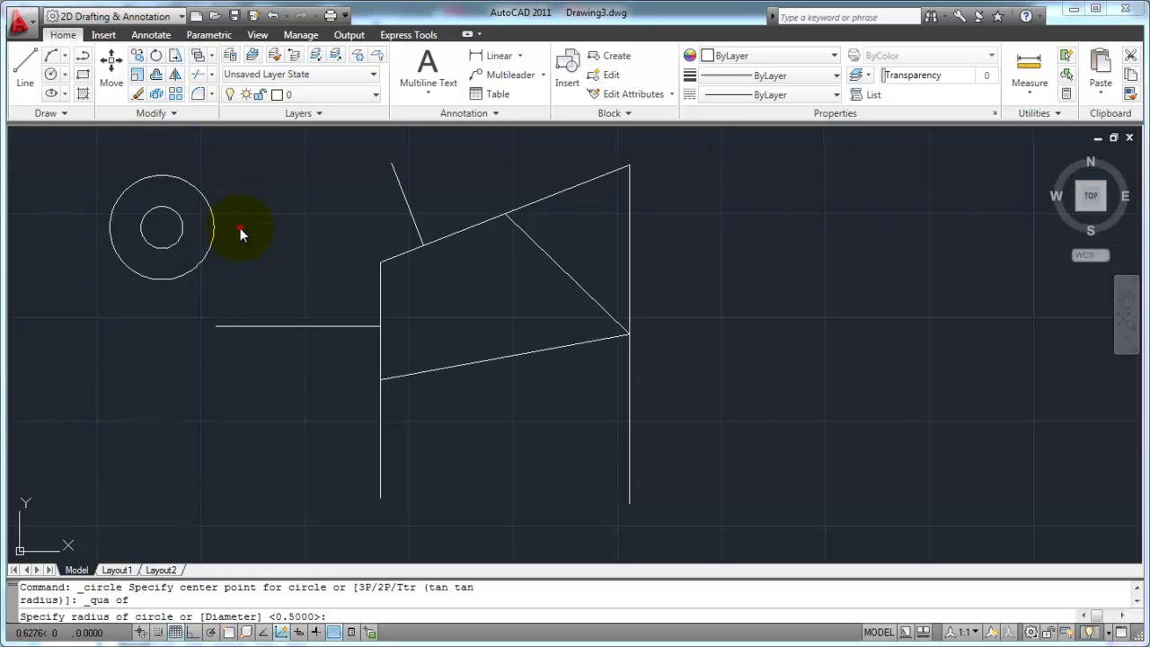
click(239, 227)
text(e)
key(Return)
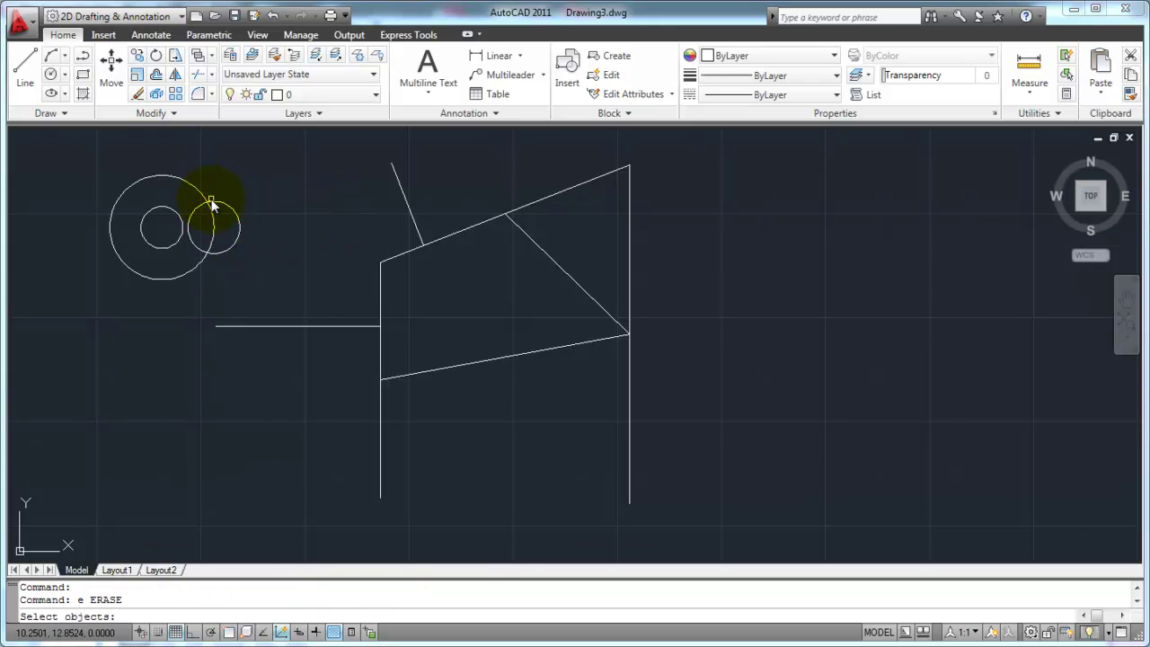
click(223, 206)
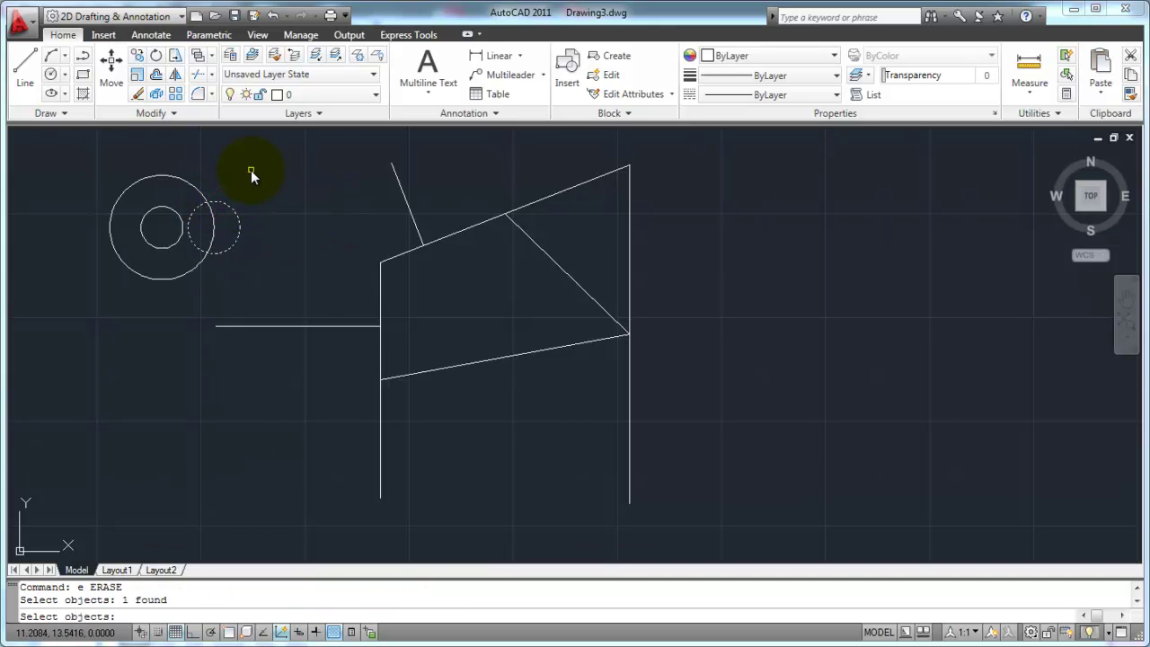
key(Return)
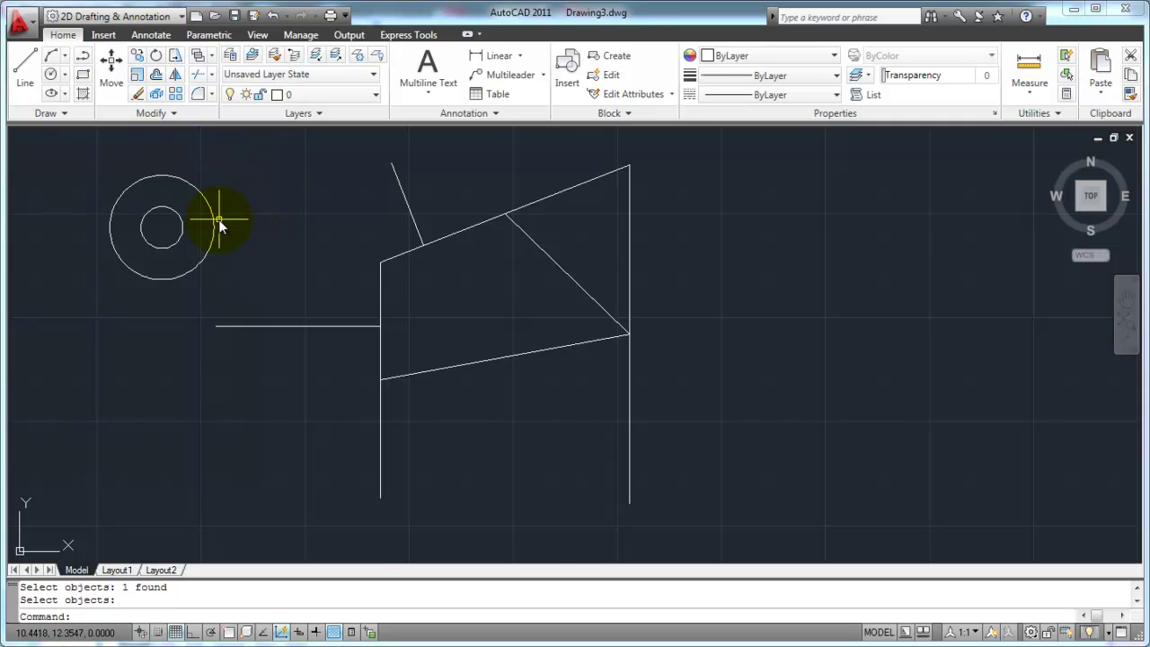
Draw a vertical line from the outer circle's bottom quadrant to the inner circle's bottom quadrant.
text(l)
key(Return)
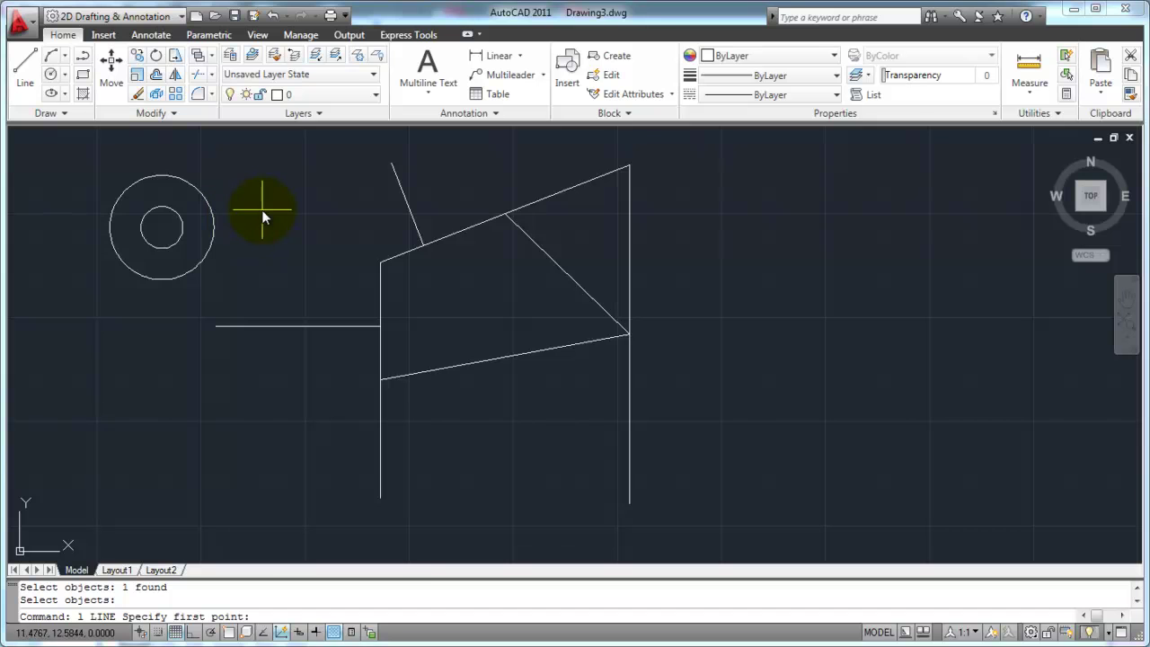
shift+right_click(261, 210)
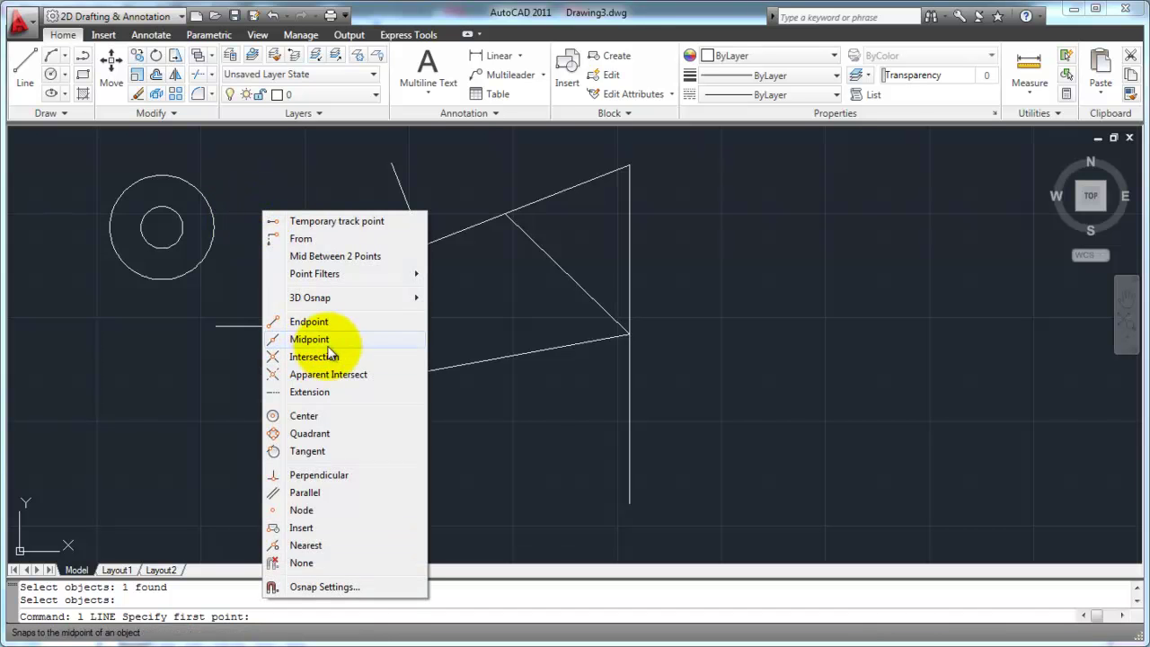
click(325, 438)
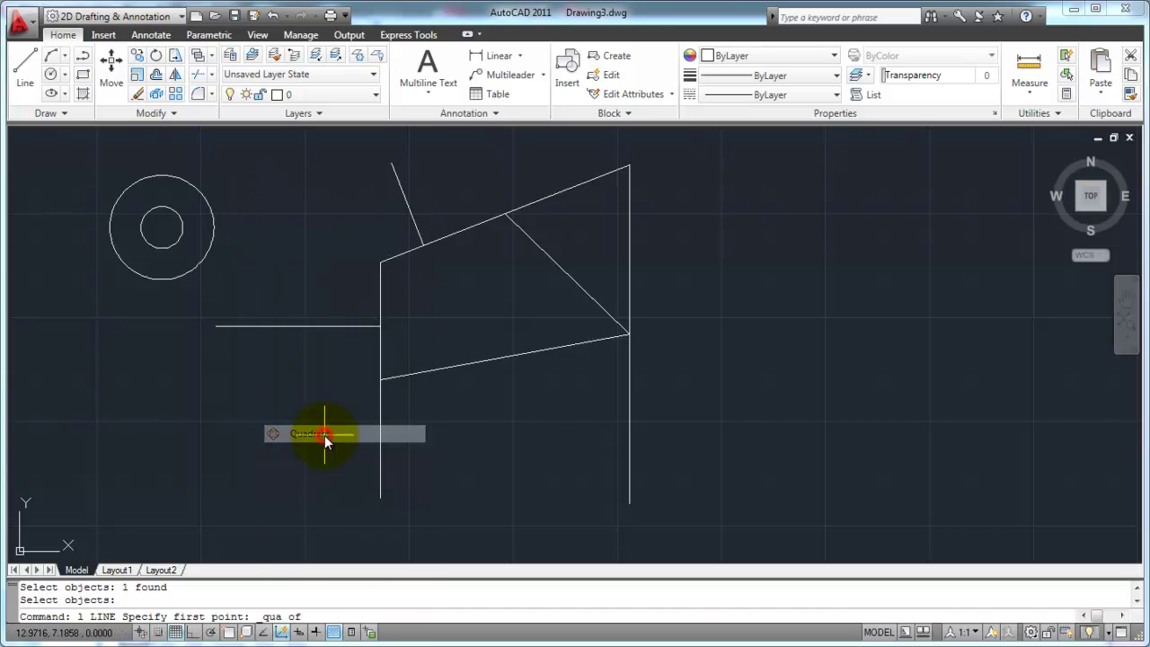
click(158, 286)
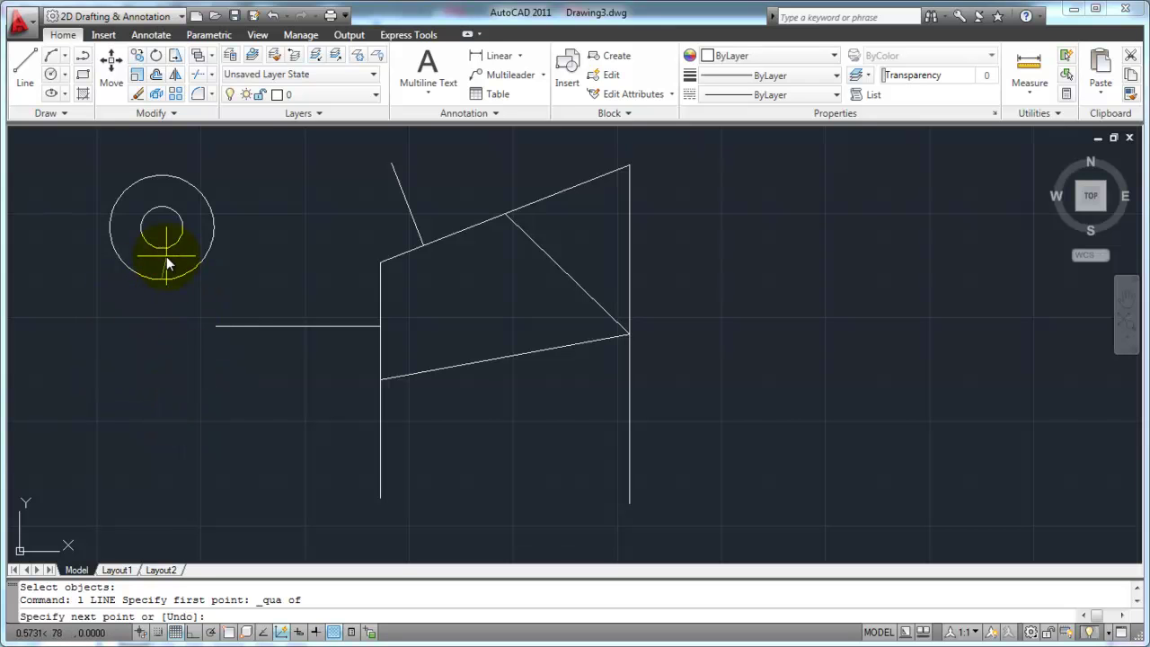
shift+right_click(279, 188)
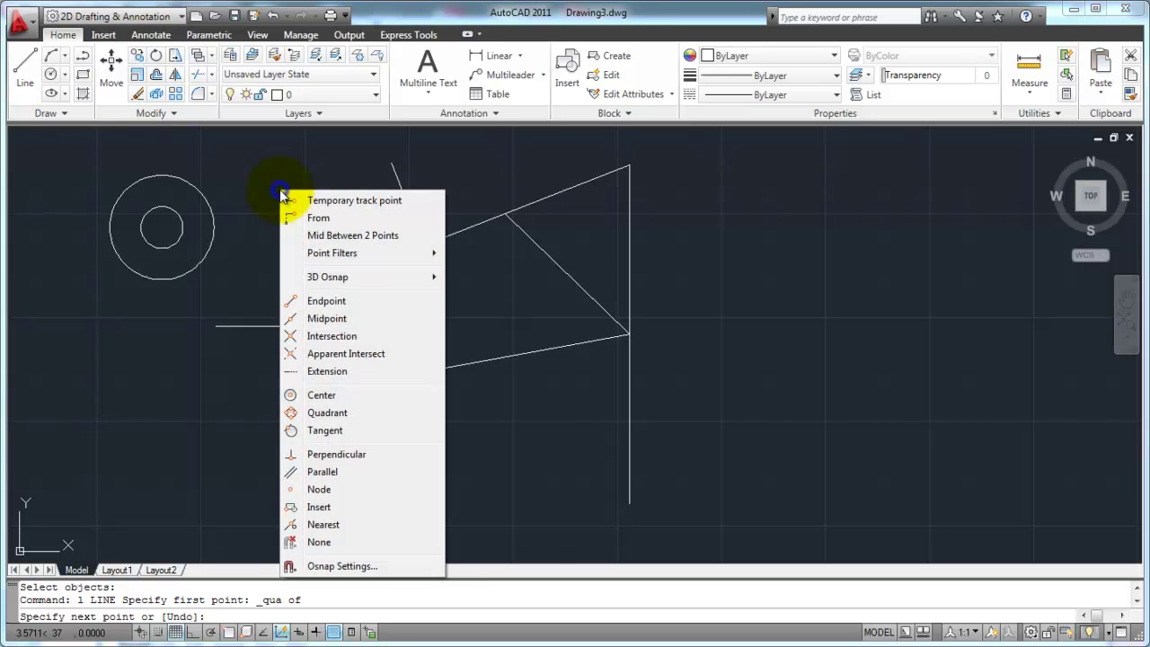
click(339, 412)
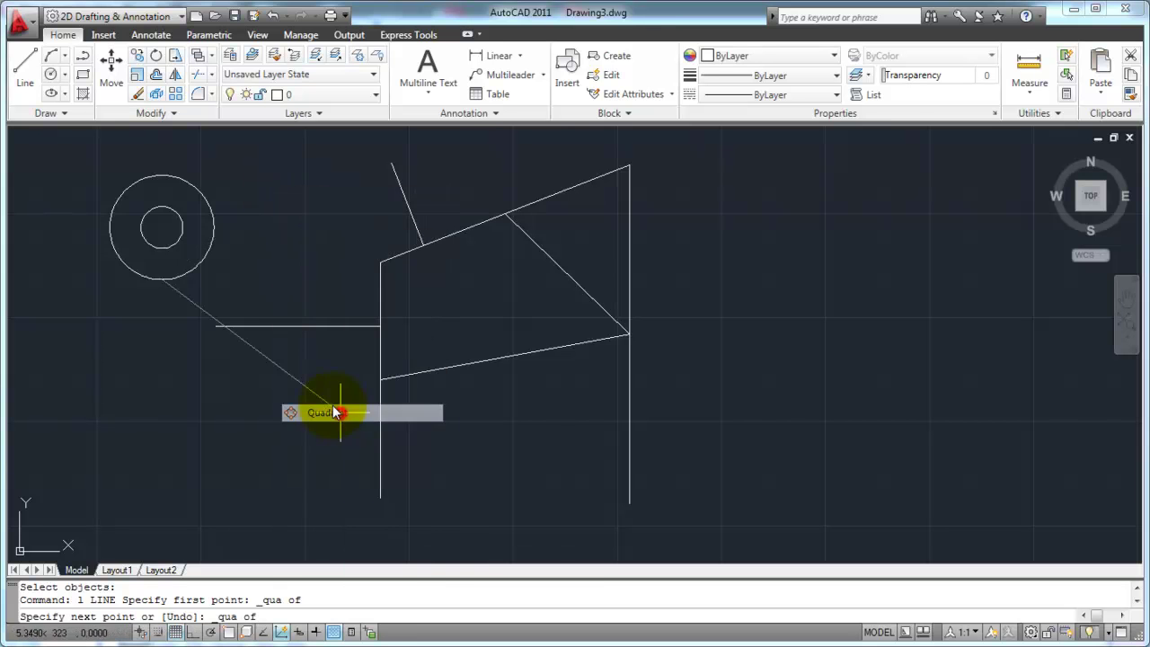
click(164, 251)
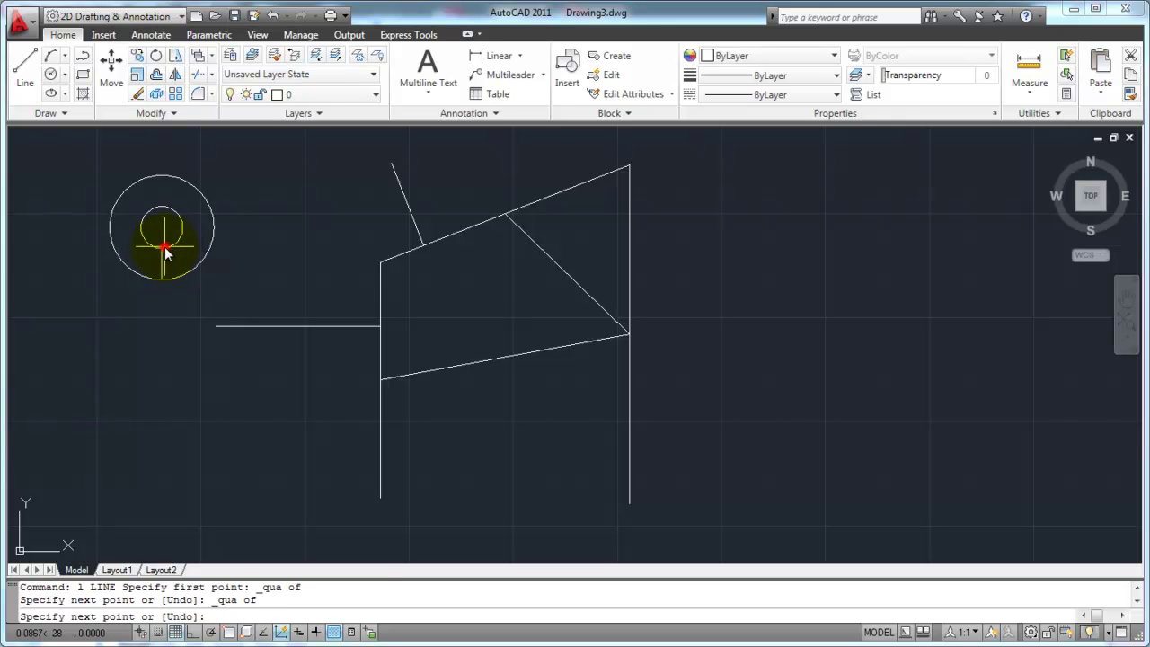
key(Return)
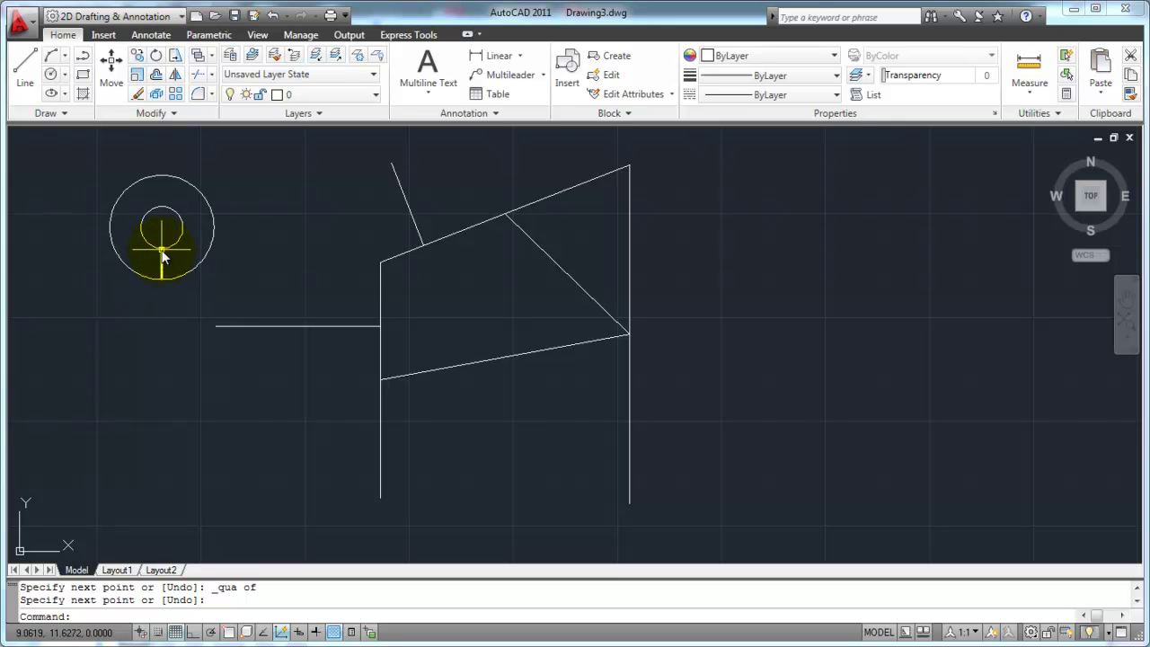
Draw a second circle to the right of the concentric pair.
text(c)
key(Return)
click(286, 234)
click(303, 264)
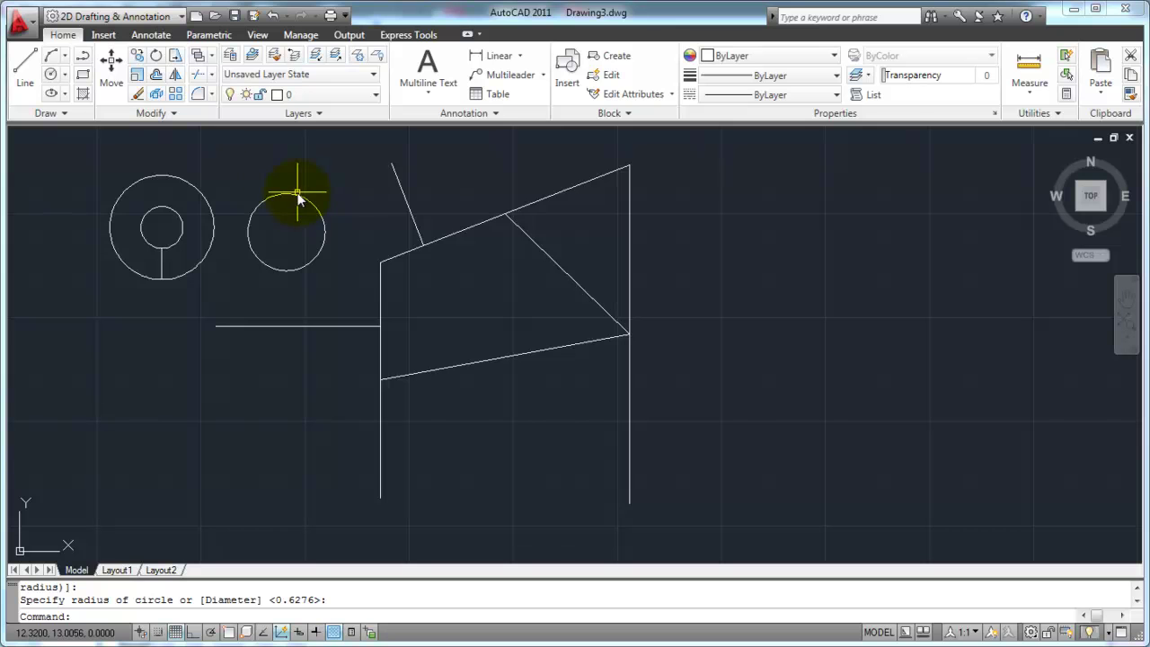
Zoom to a window around both circles, then start a new line.
text(z)
key(Return)
text(w)
key(Return)
click(83, 152)
click(341, 289)
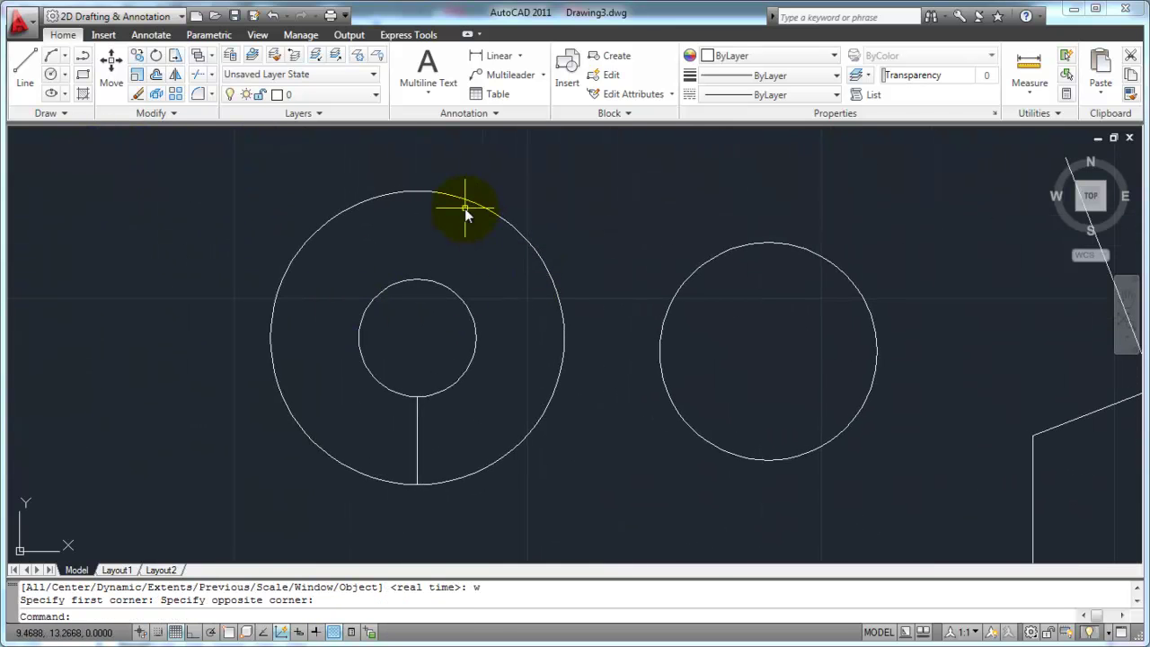
text(l)
key(Return)
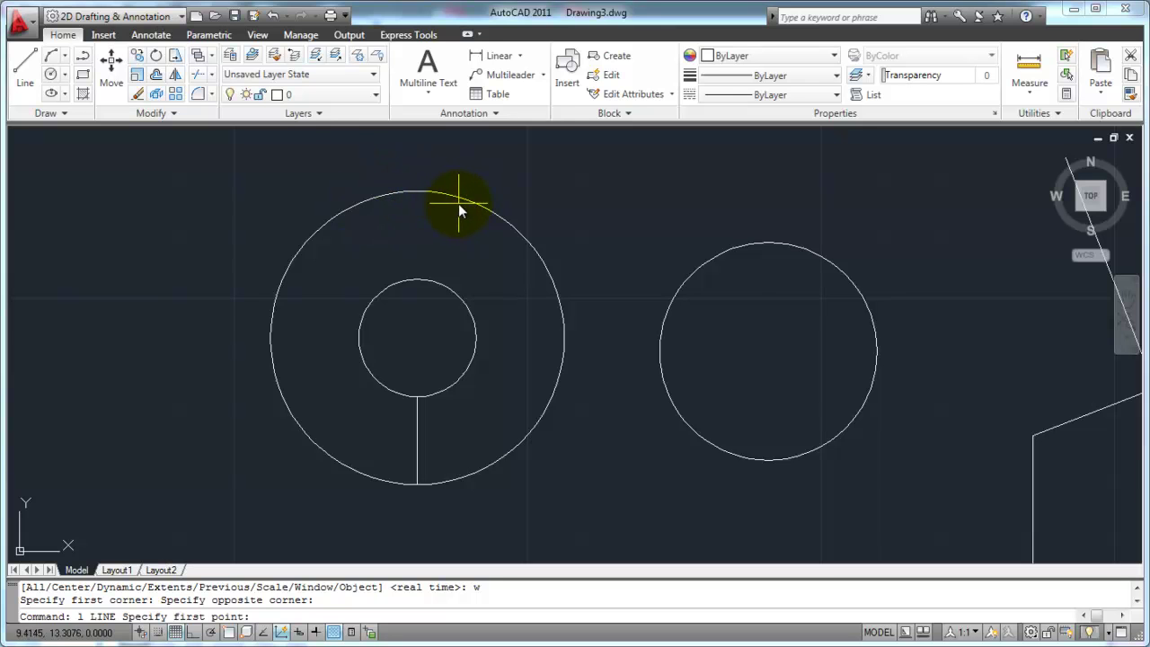
Draw a trial line from the large circle's top toward the right circle, then erase it.
click(469, 203)
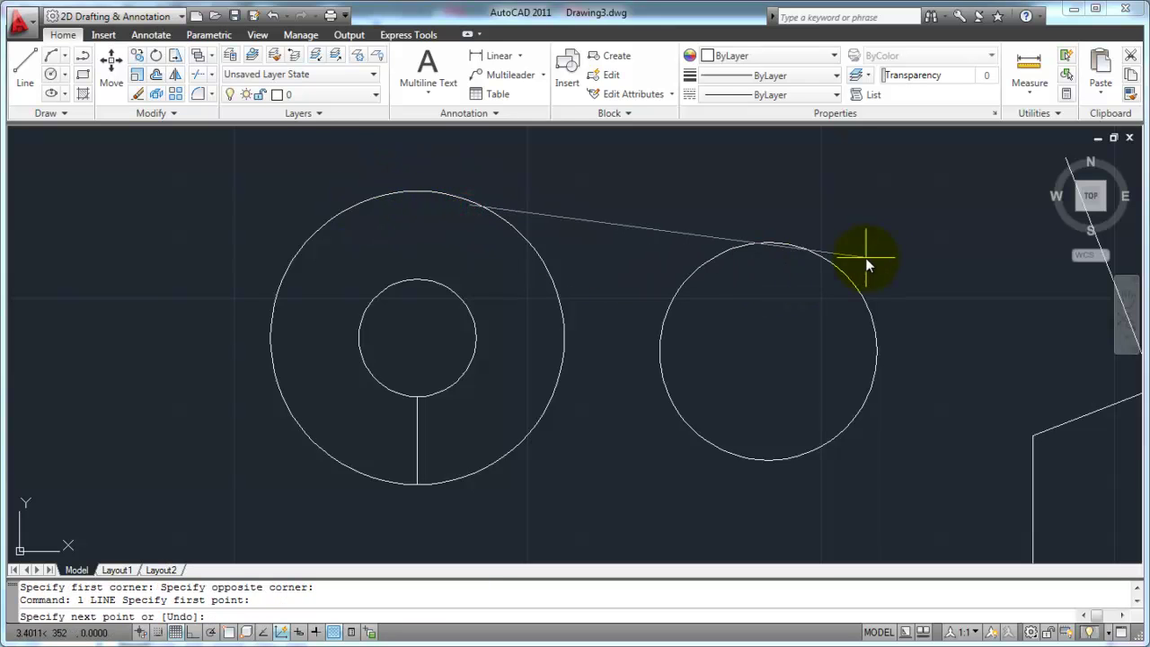
click(819, 242)
key(Return)
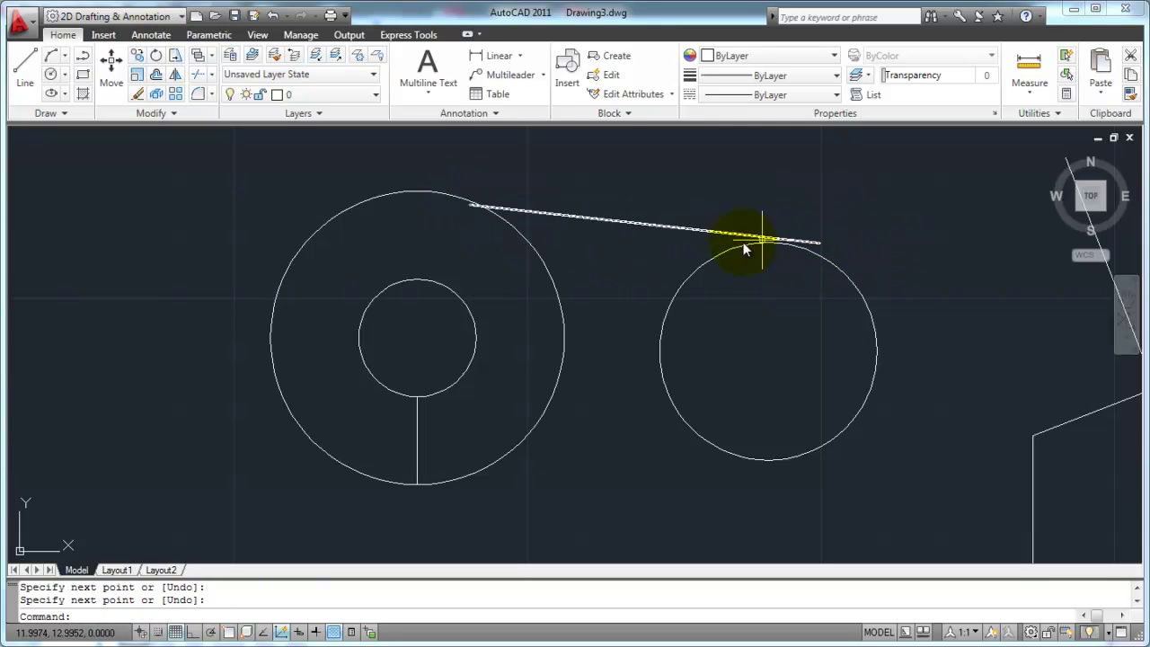
text(e)
key(Return)
click(604, 220)
key(Return)
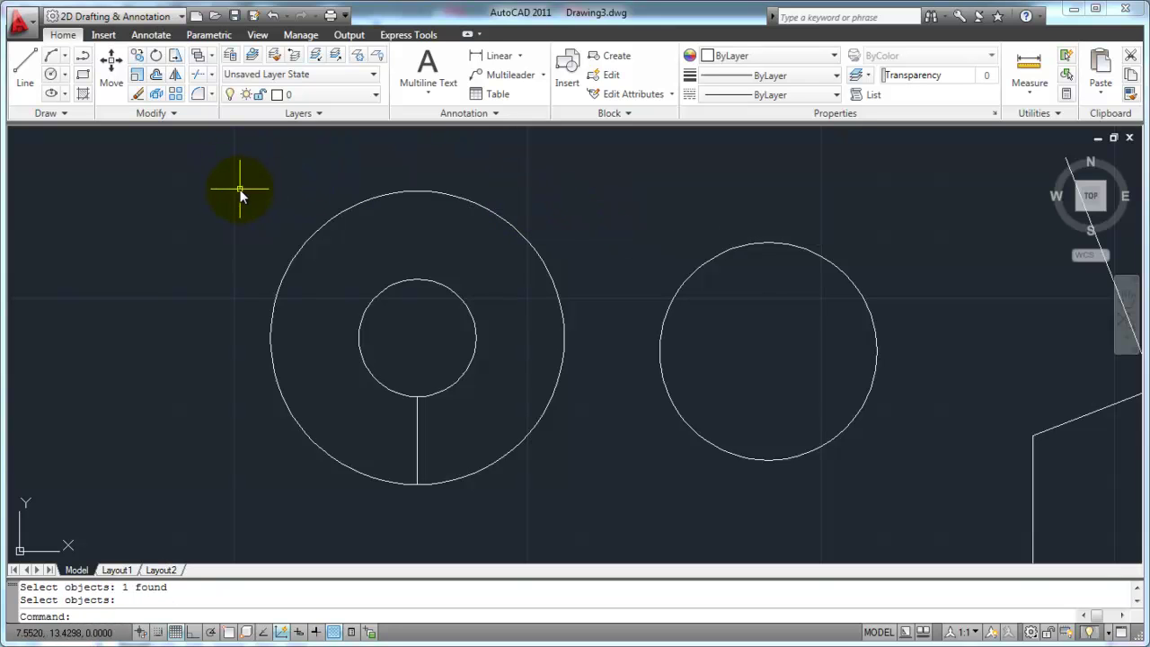
Draw a line snapped tangent to the tops of the large circle and the right circle.
text(l)
key(Return)
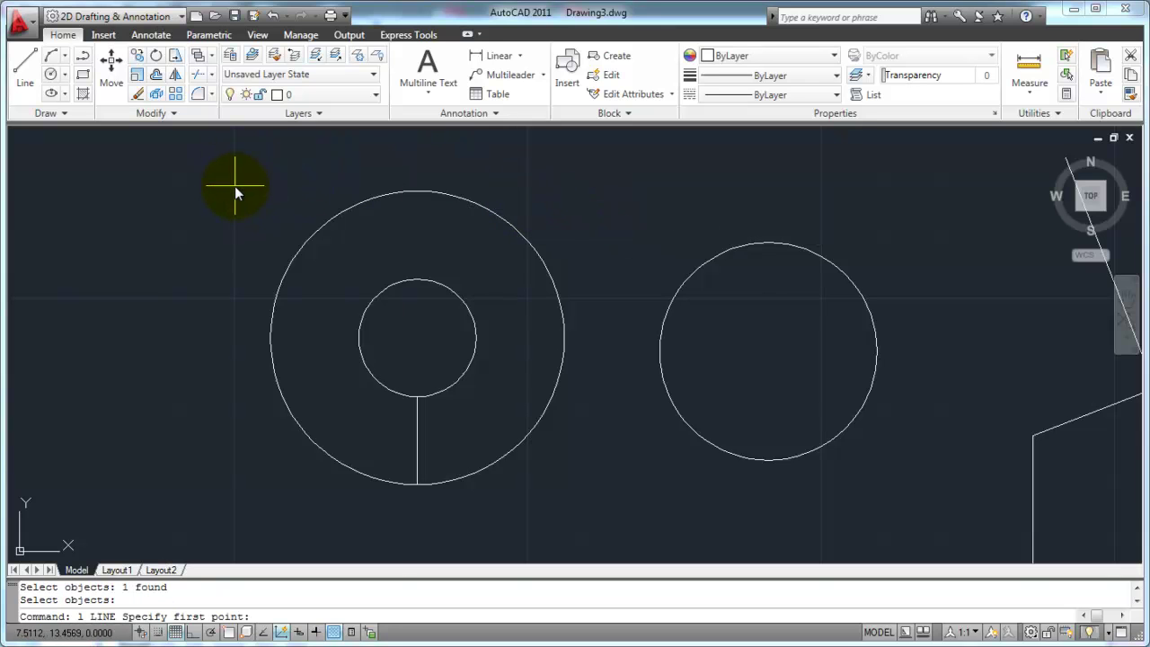
shift+right_click(234, 186)
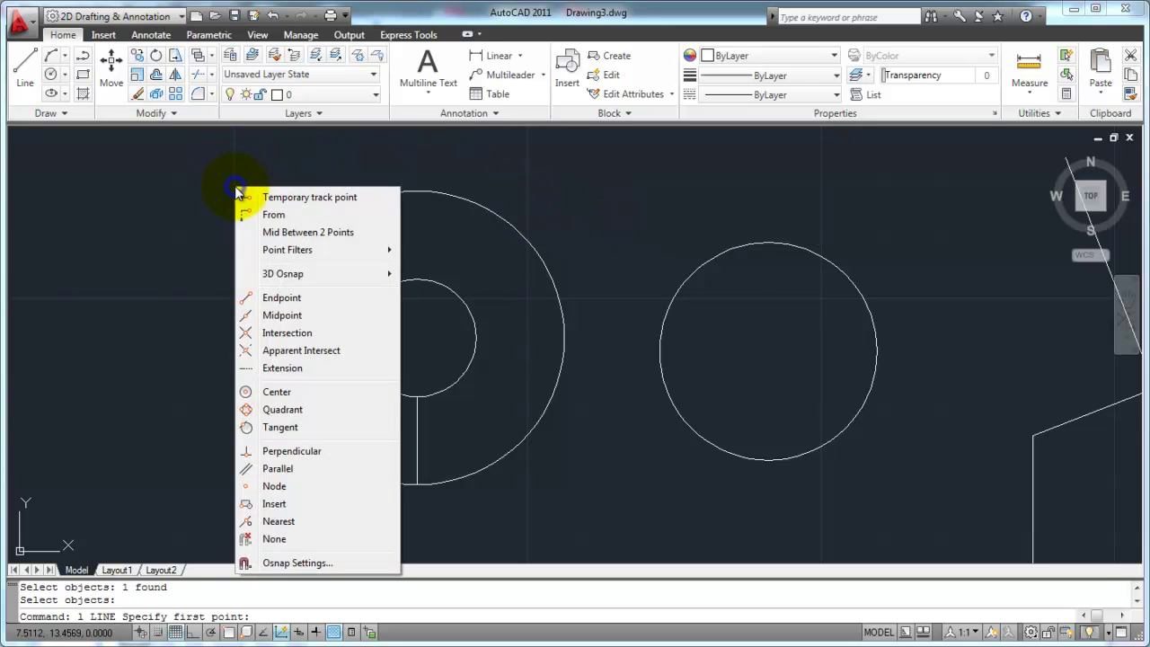
click(280, 429)
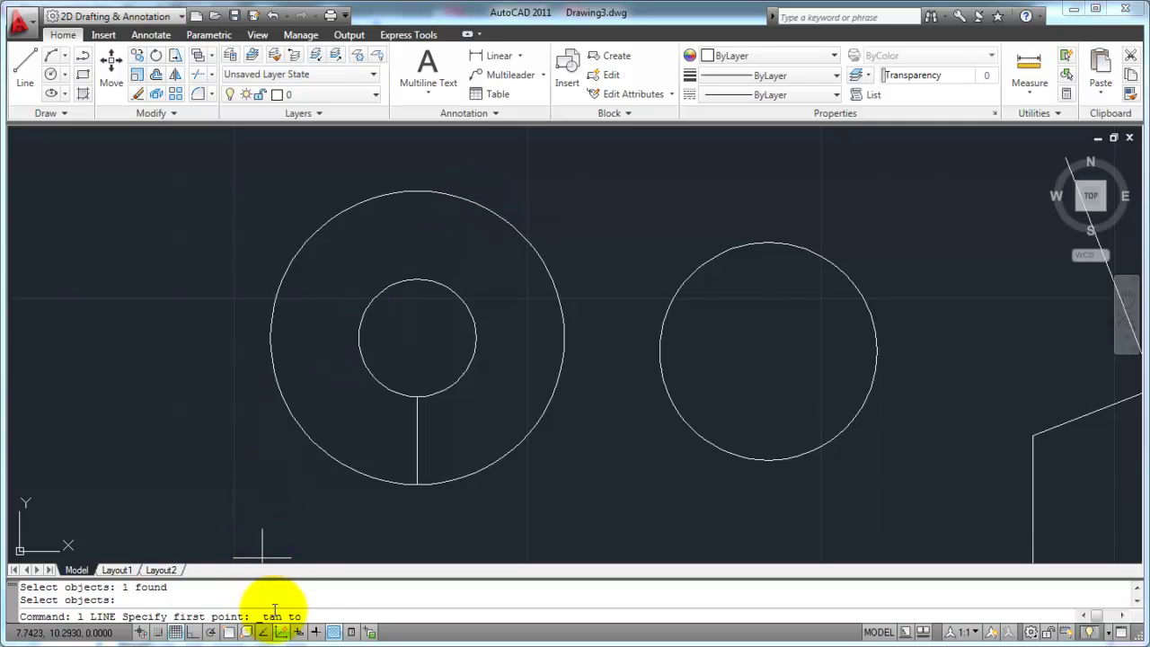
click(465, 193)
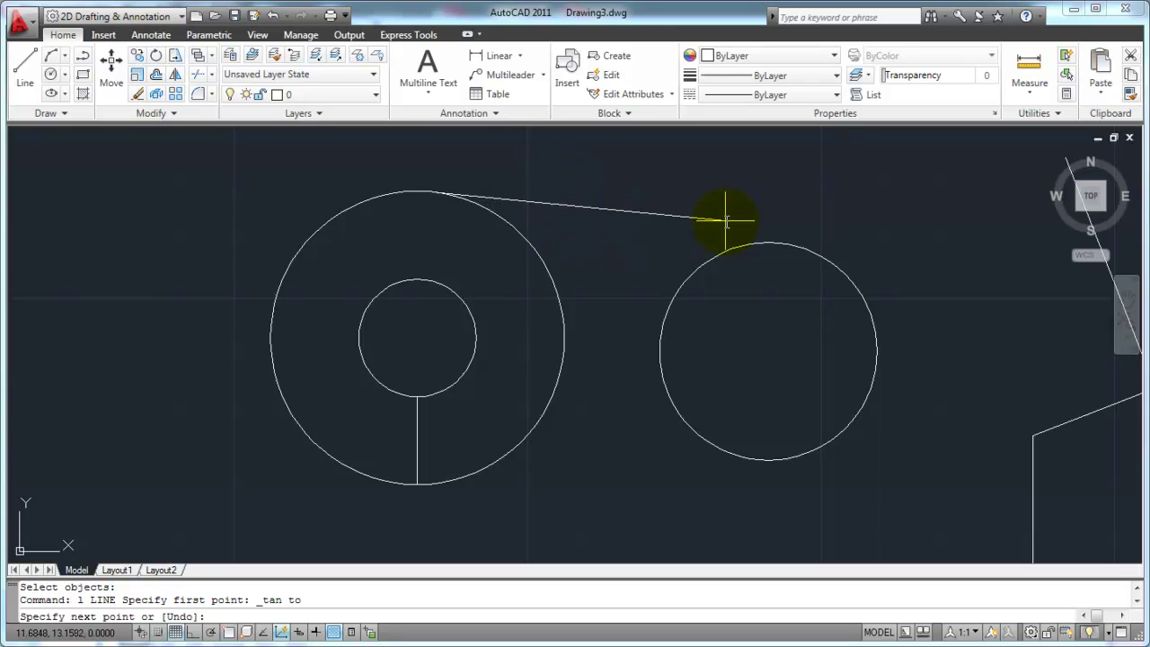
shift+right_click(616, 194)
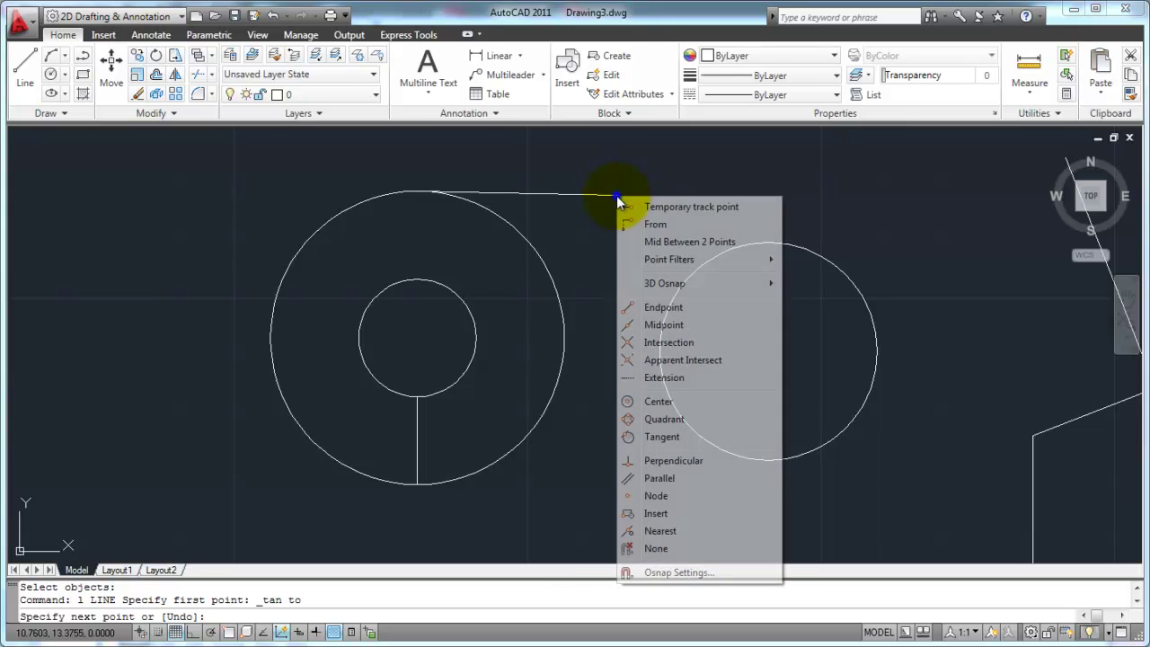
click(666, 436)
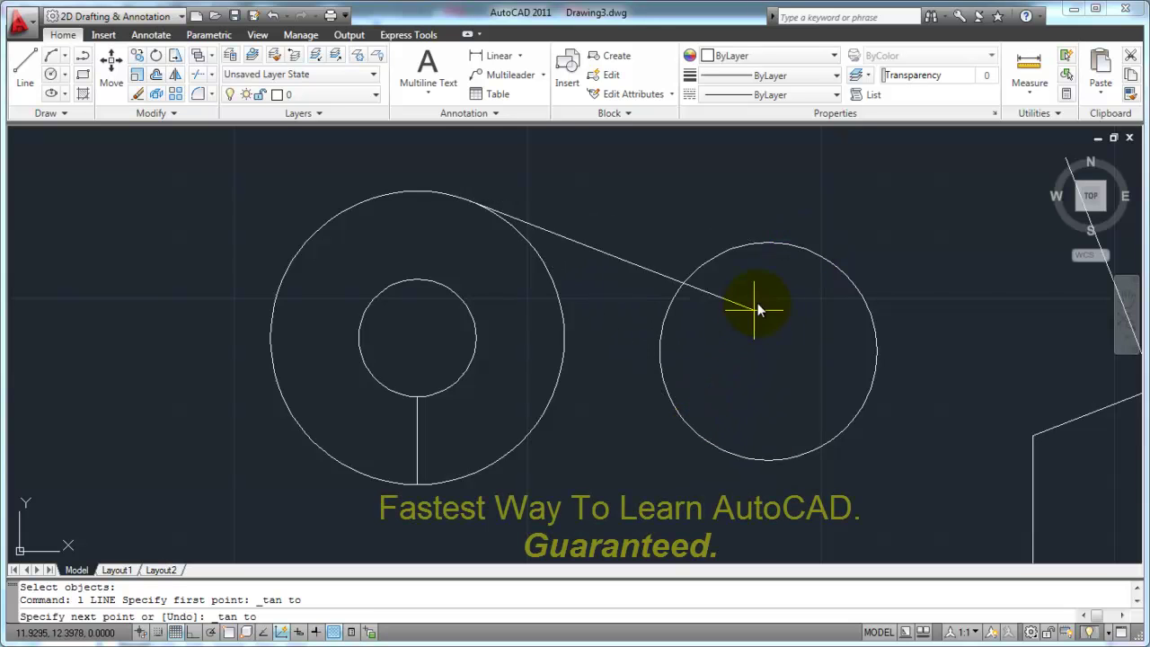
click(779, 241)
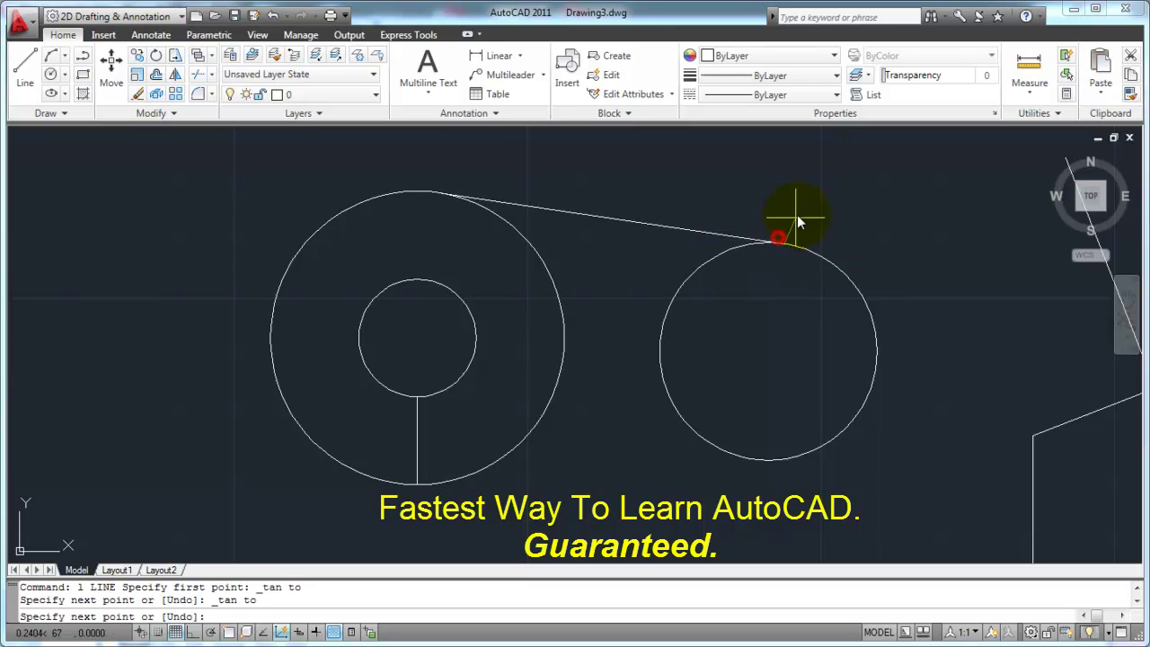
right_click(879, 184)
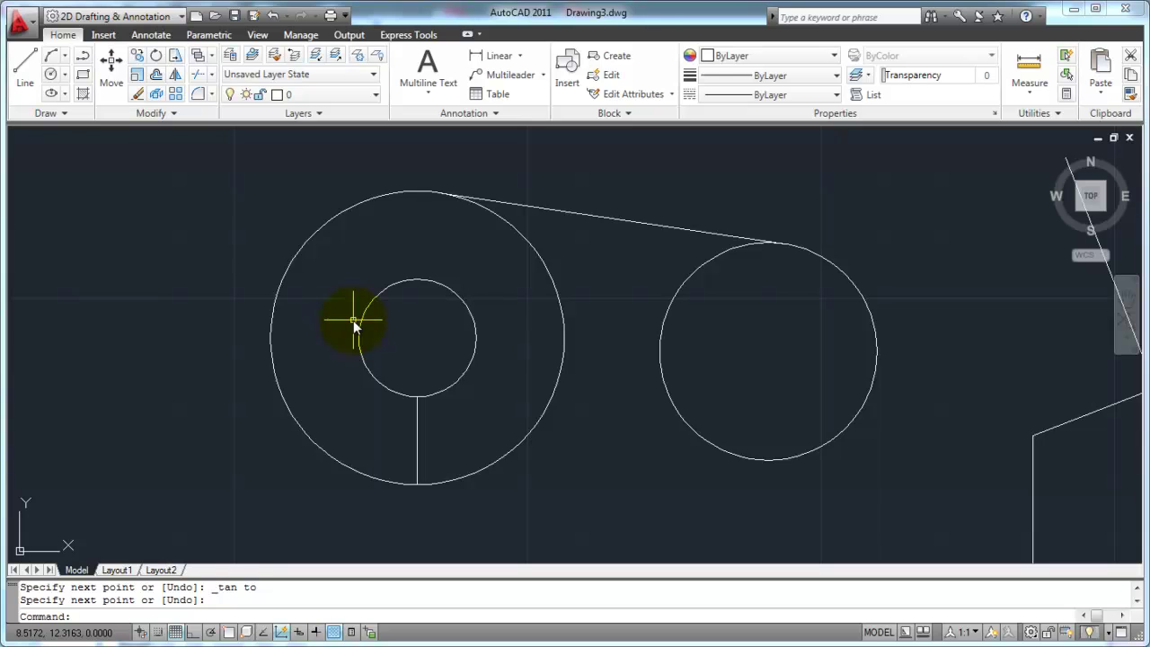
Display the Shift+right-click object snap menu after dismissing it and cancelling twice.
shift+right_click(284, 256)
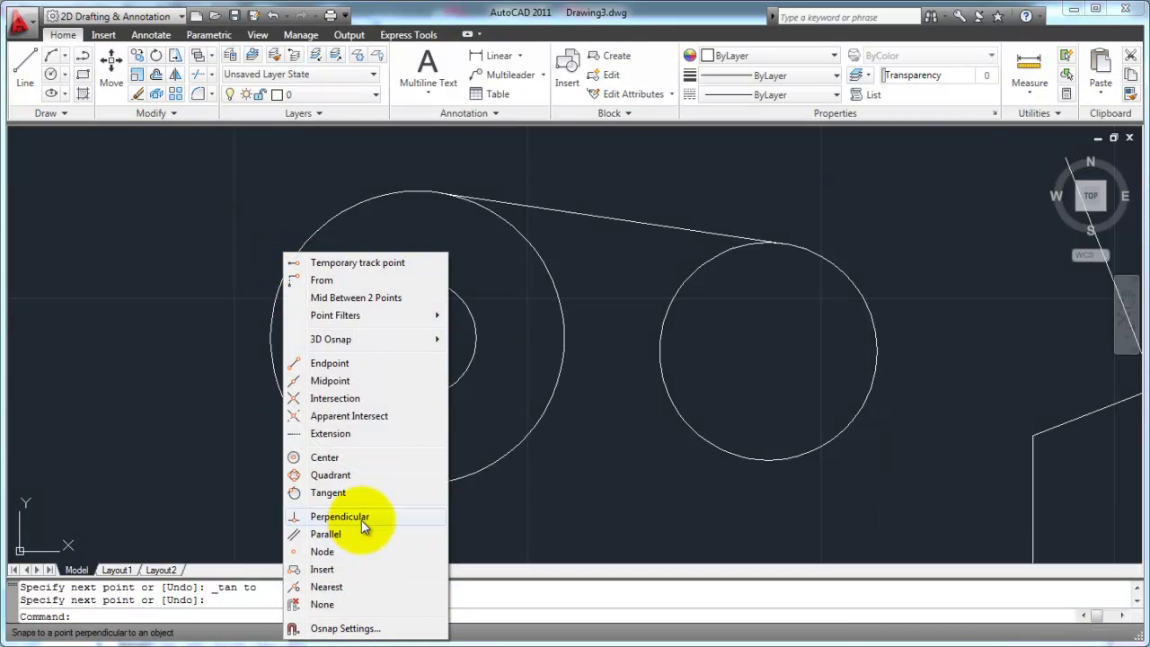
click(170, 397)
click(156, 388)
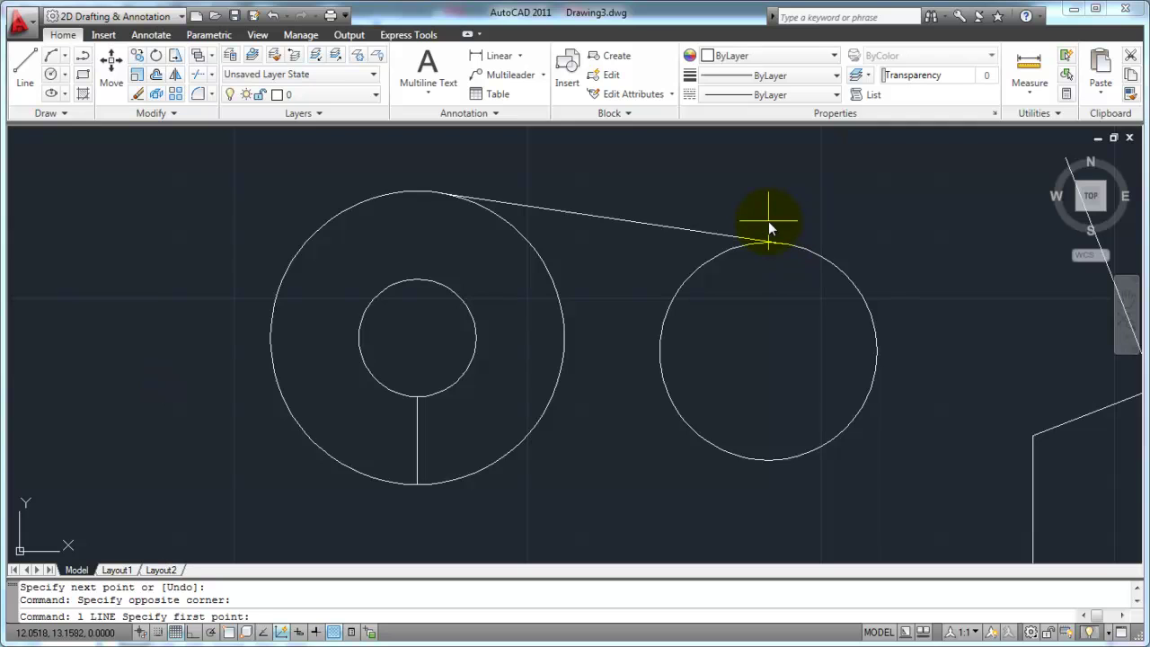
key(Escape)
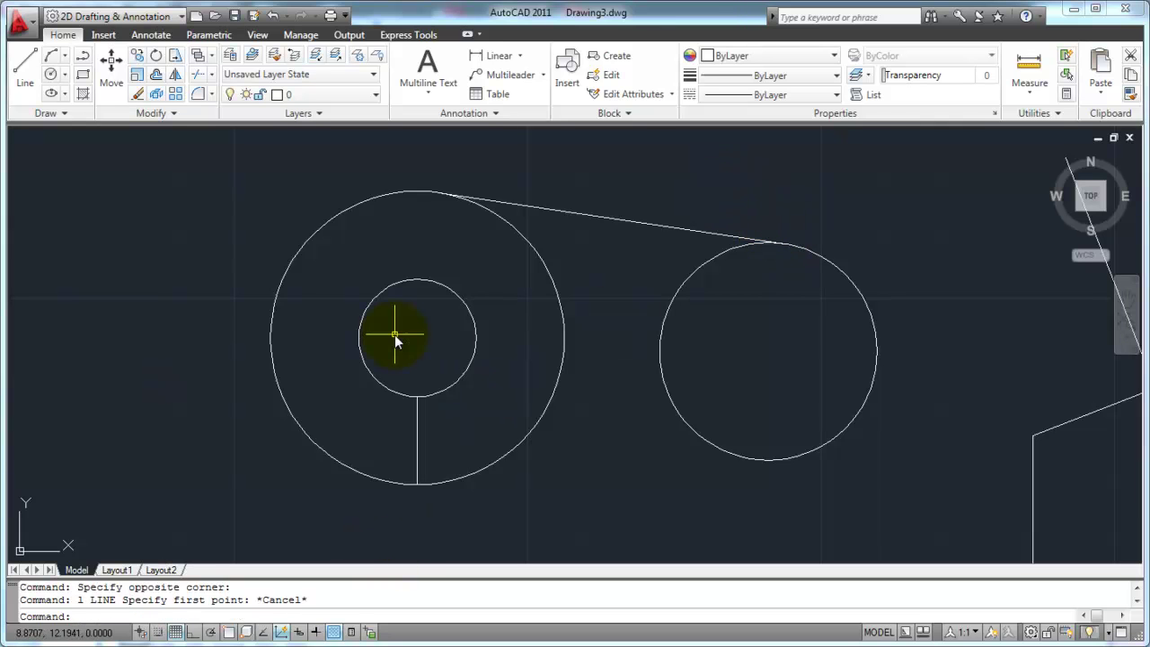
shift+right_click(564, 221)
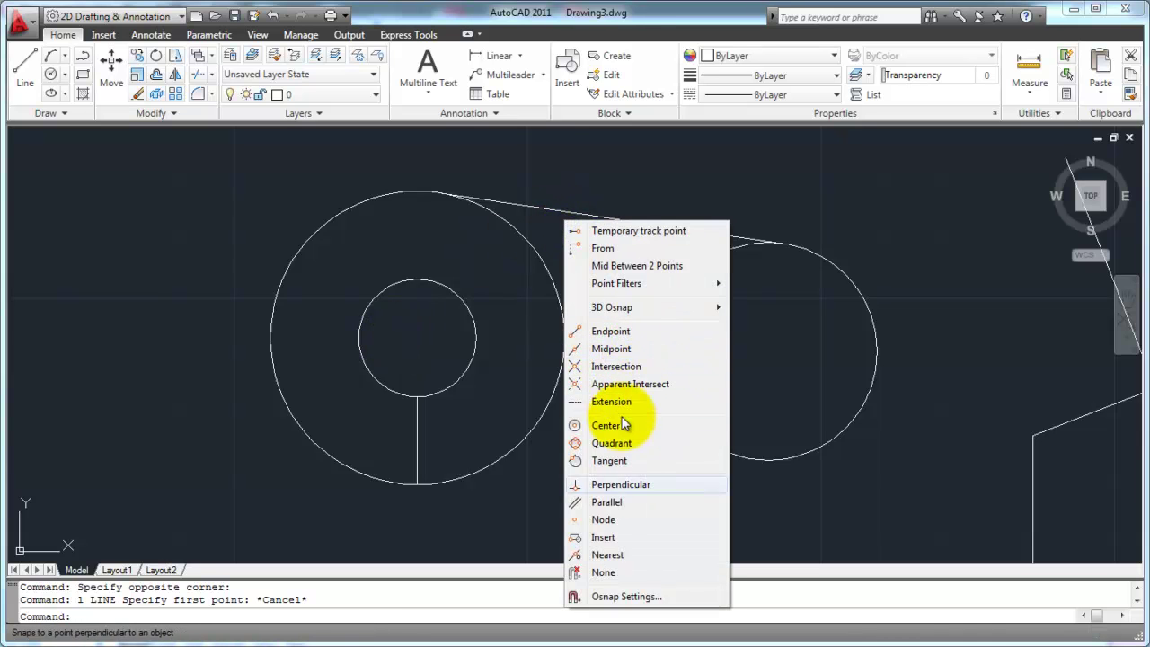
click(418, 159)
click(385, 167)
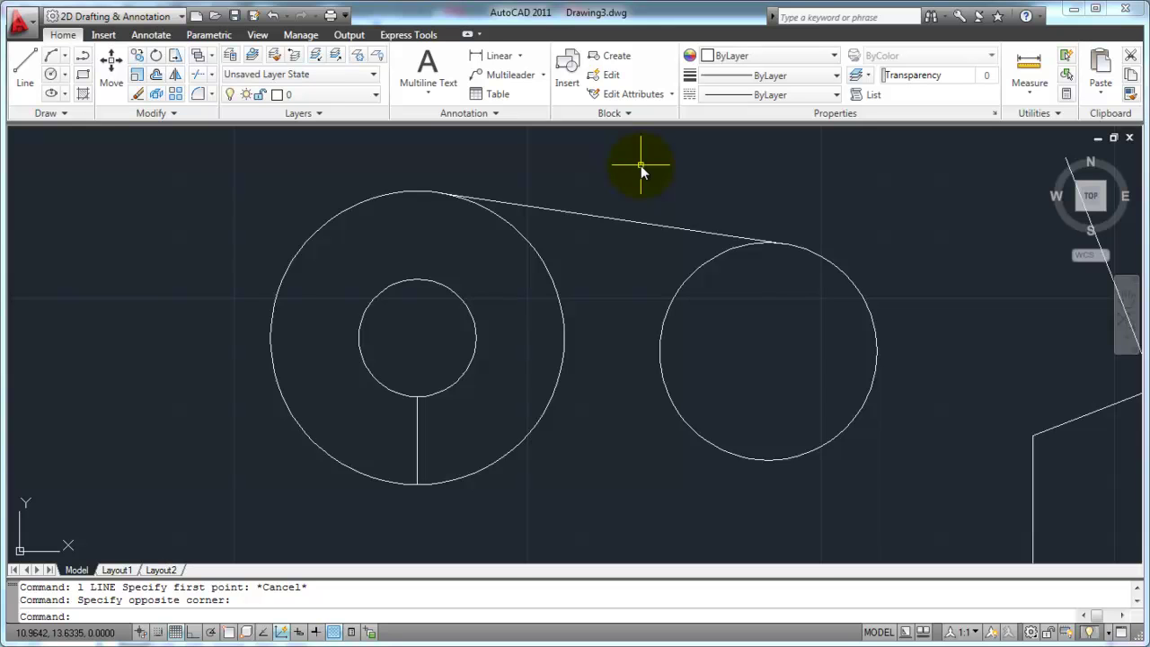
shift+right_click(590, 173)
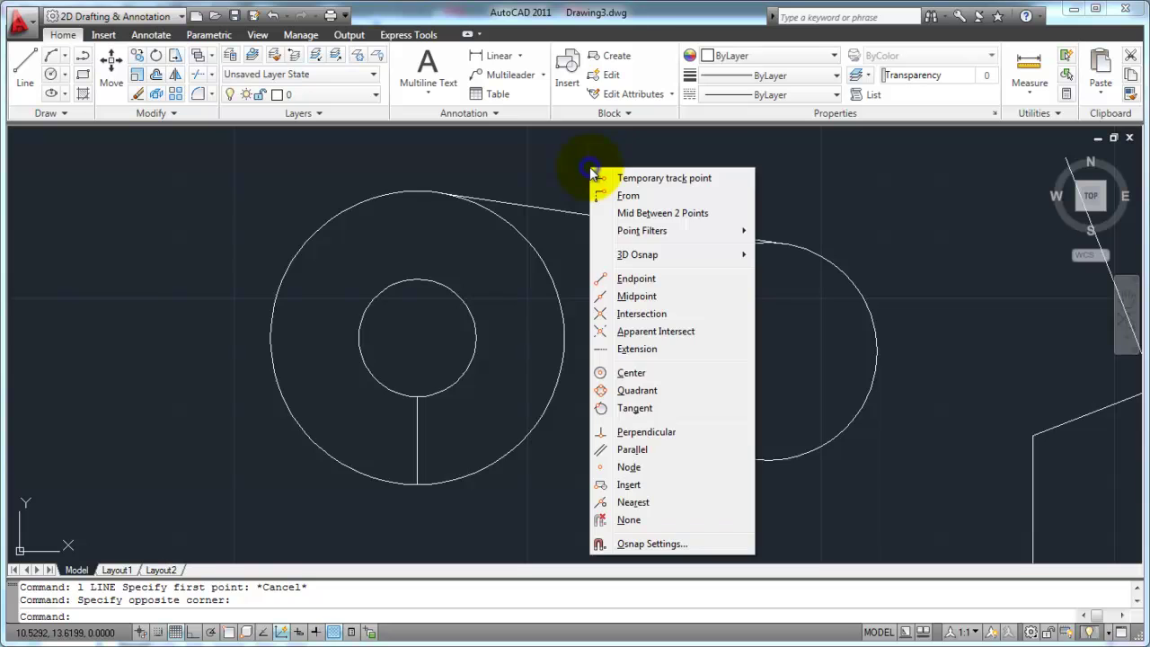
In Osnap Settings, switch Object Snap on with only Endpoint and Center modes checked.
click(650, 544)
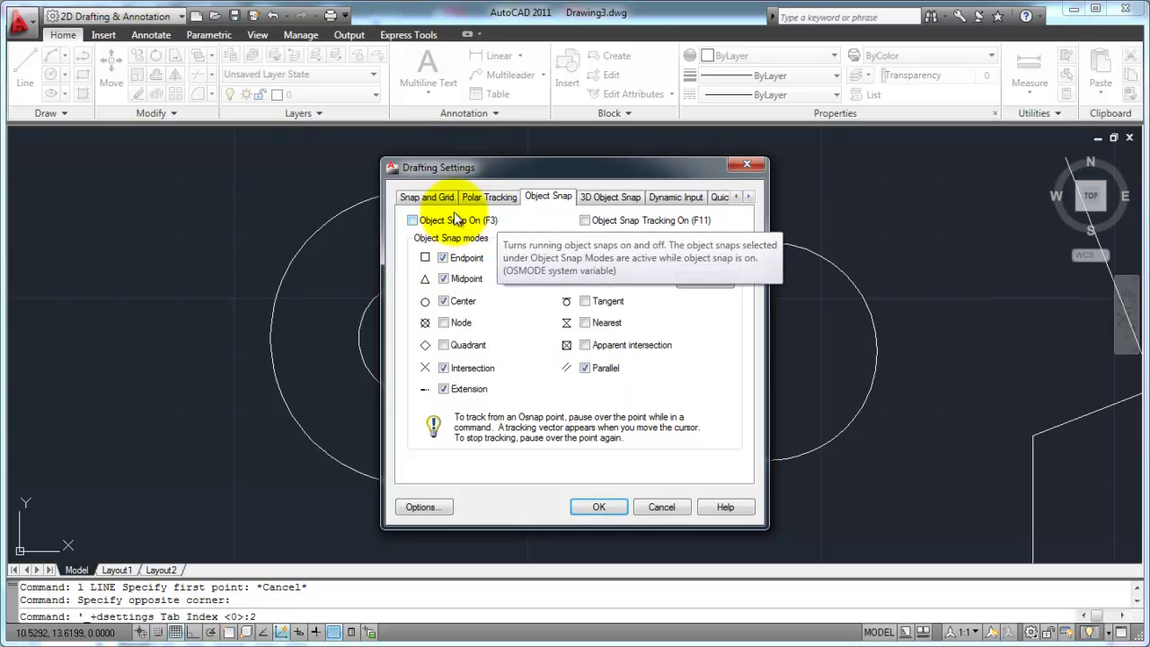
click(413, 221)
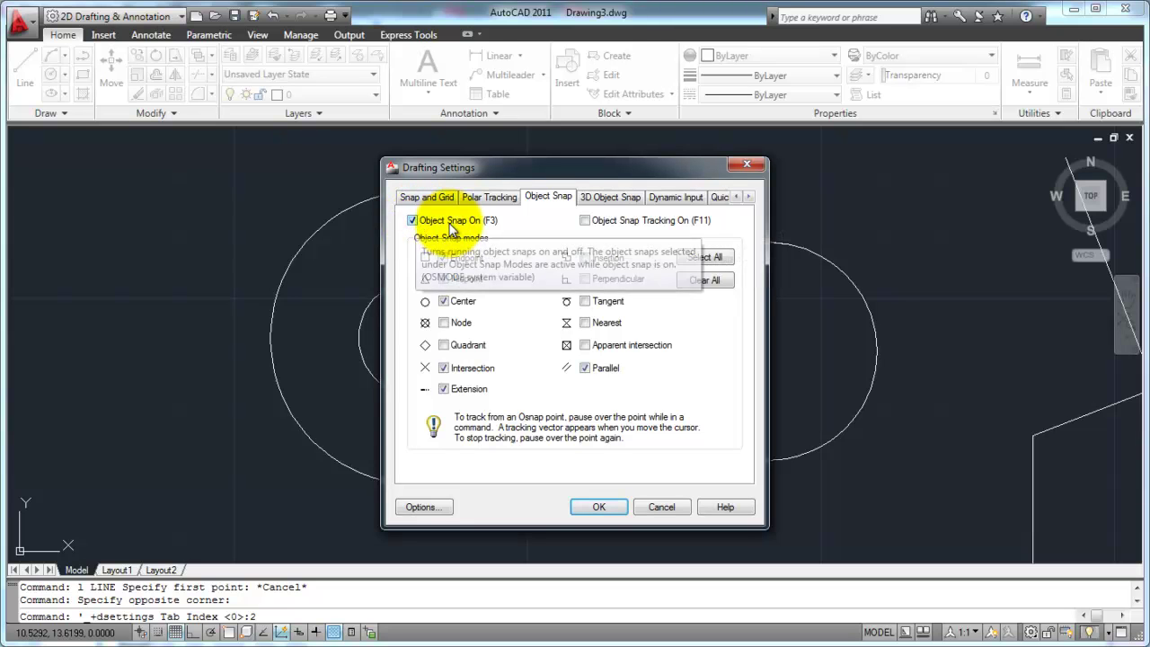
click(443, 279)
click(443, 301)
click(443, 368)
click(443, 389)
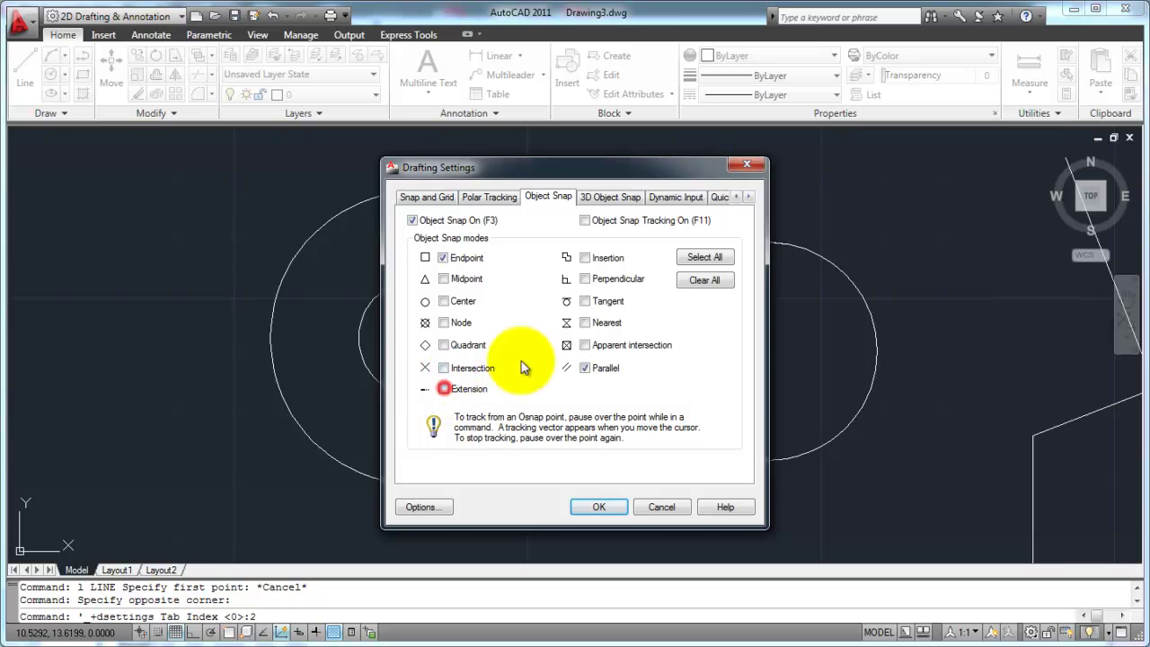
click(585, 367)
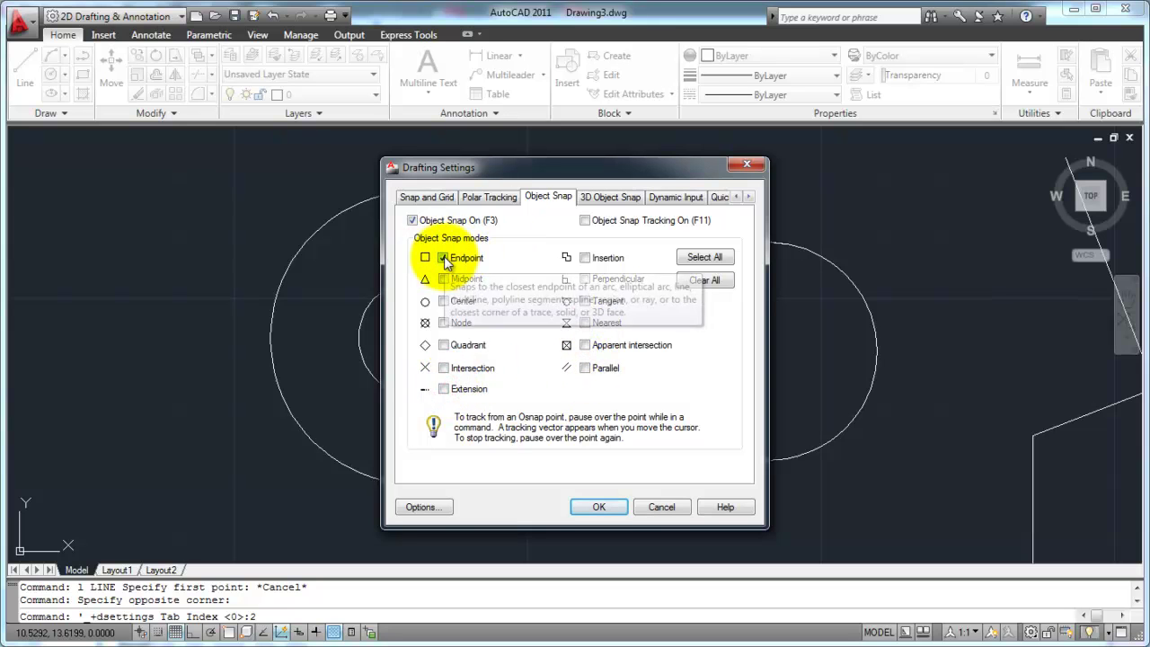
click(454, 302)
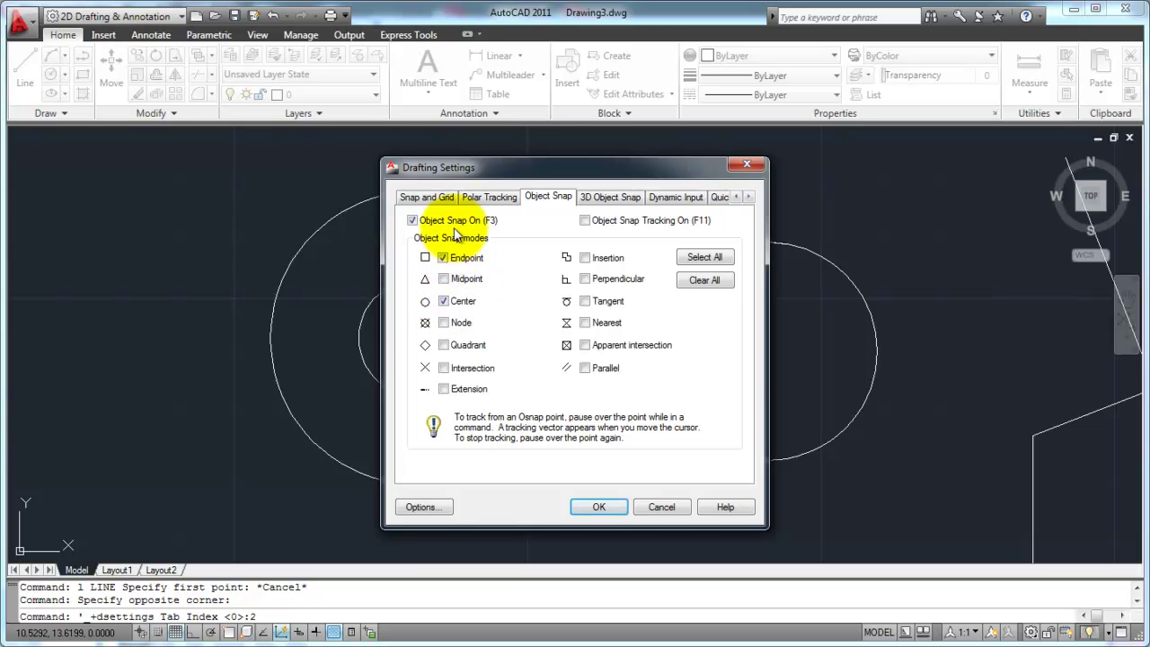
click(610, 505)
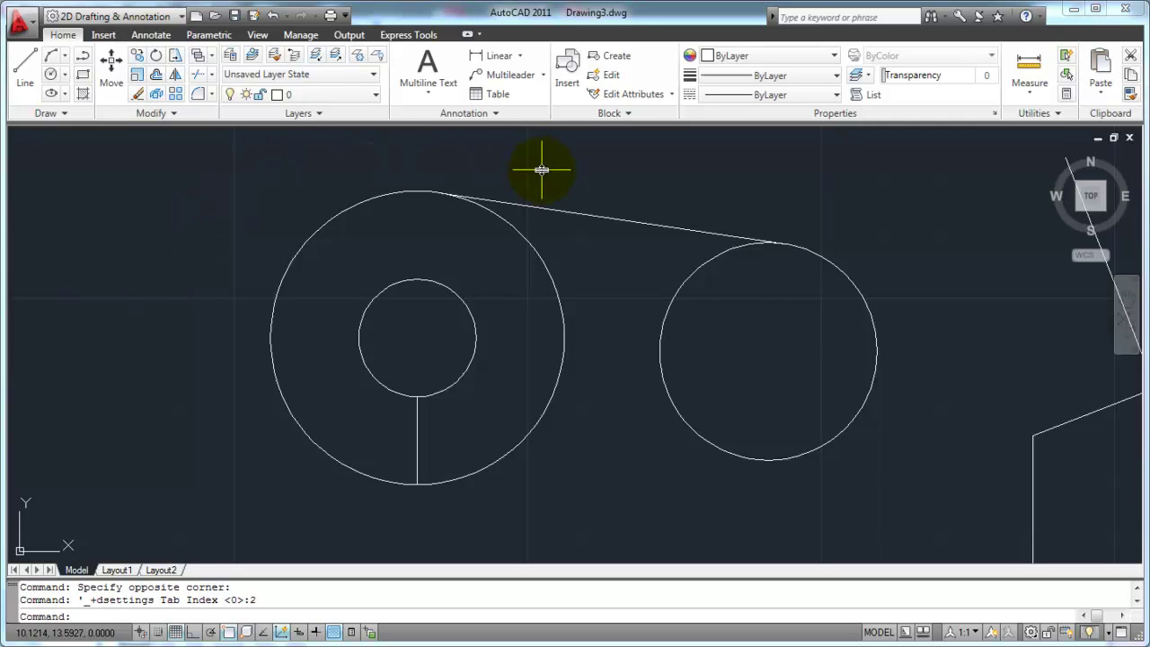
Draw lines from the vertical line's bottom through the right circle's centre and tangent point to the small circle's centre.
text(l)
key(Return)
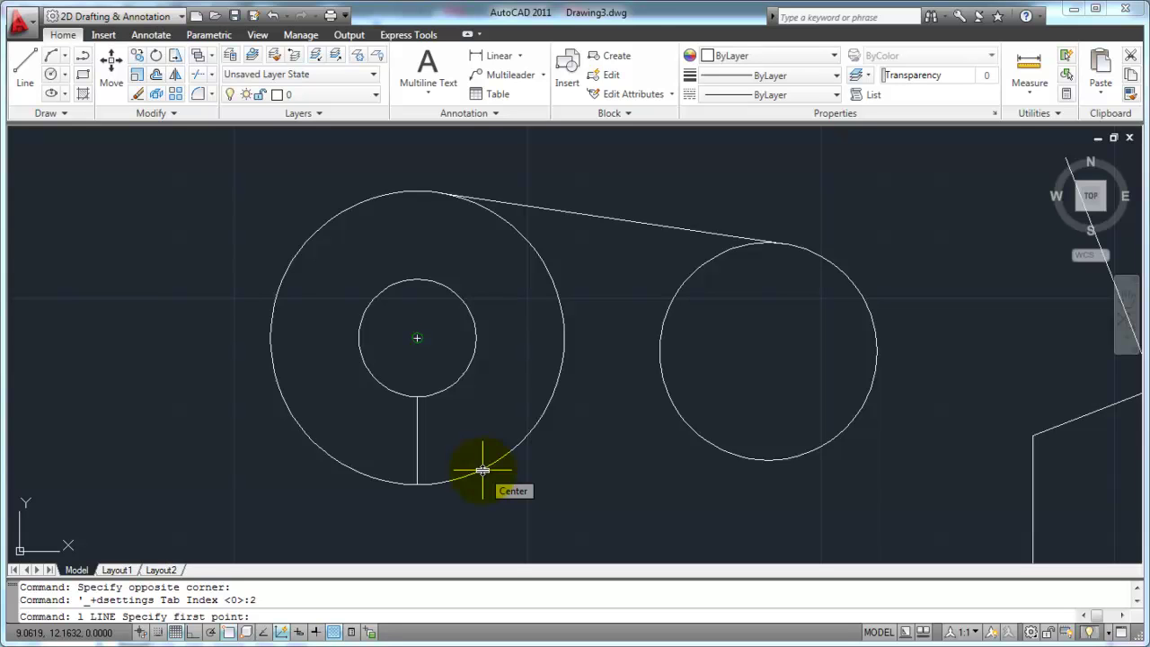
click(417, 473)
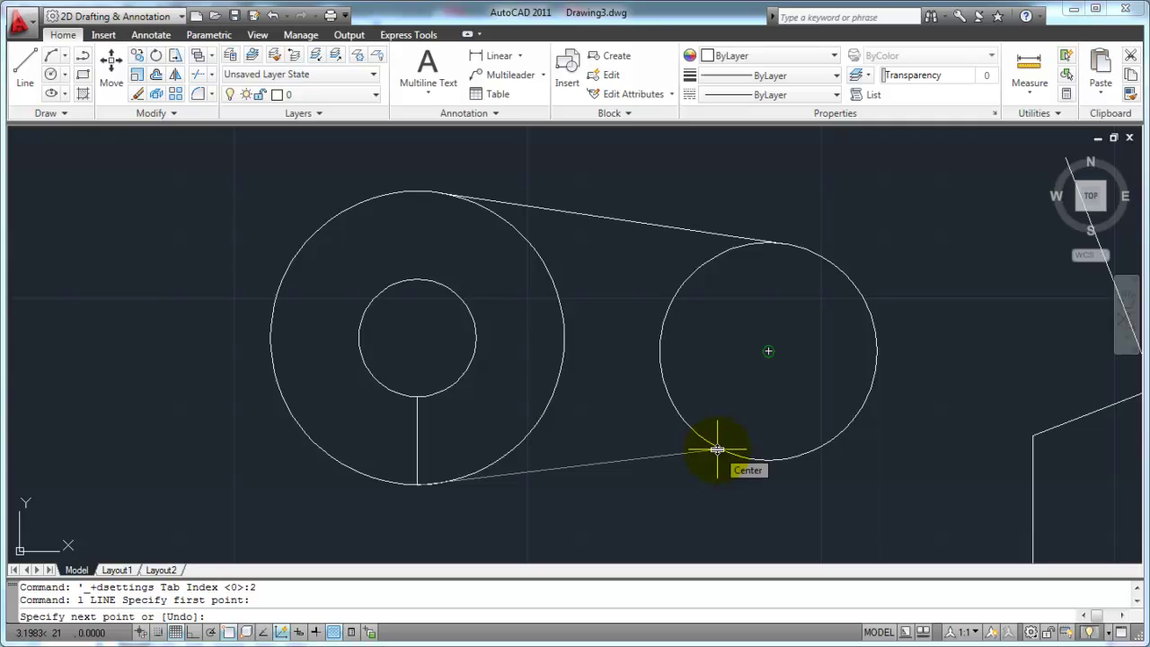
click(717, 449)
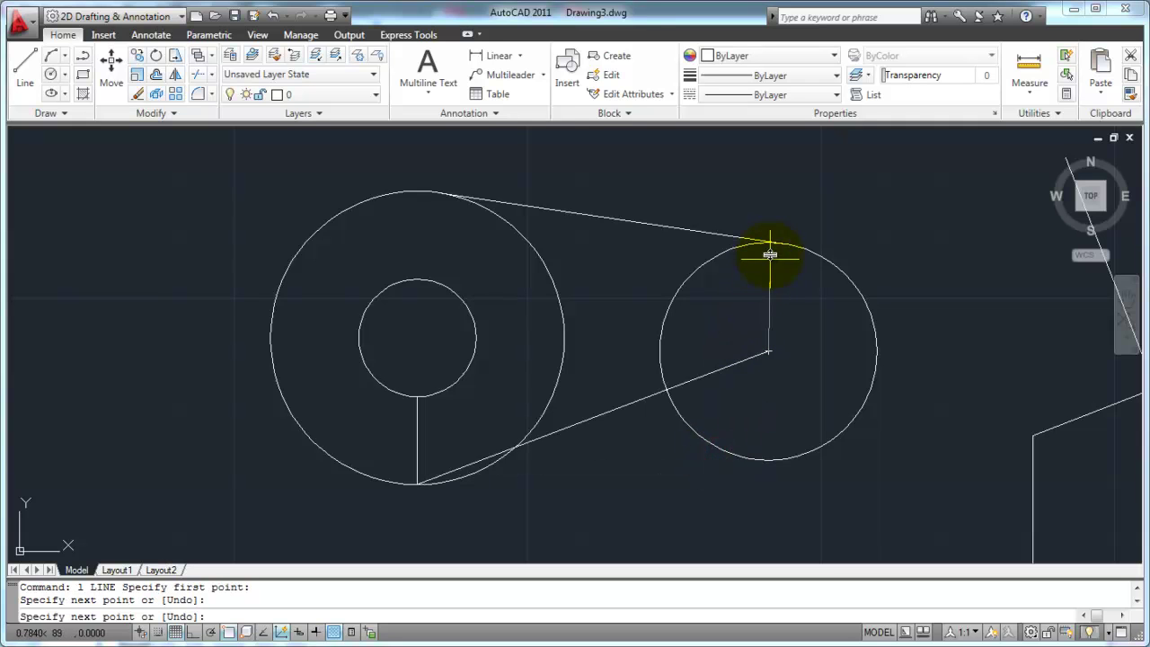
click(717, 232)
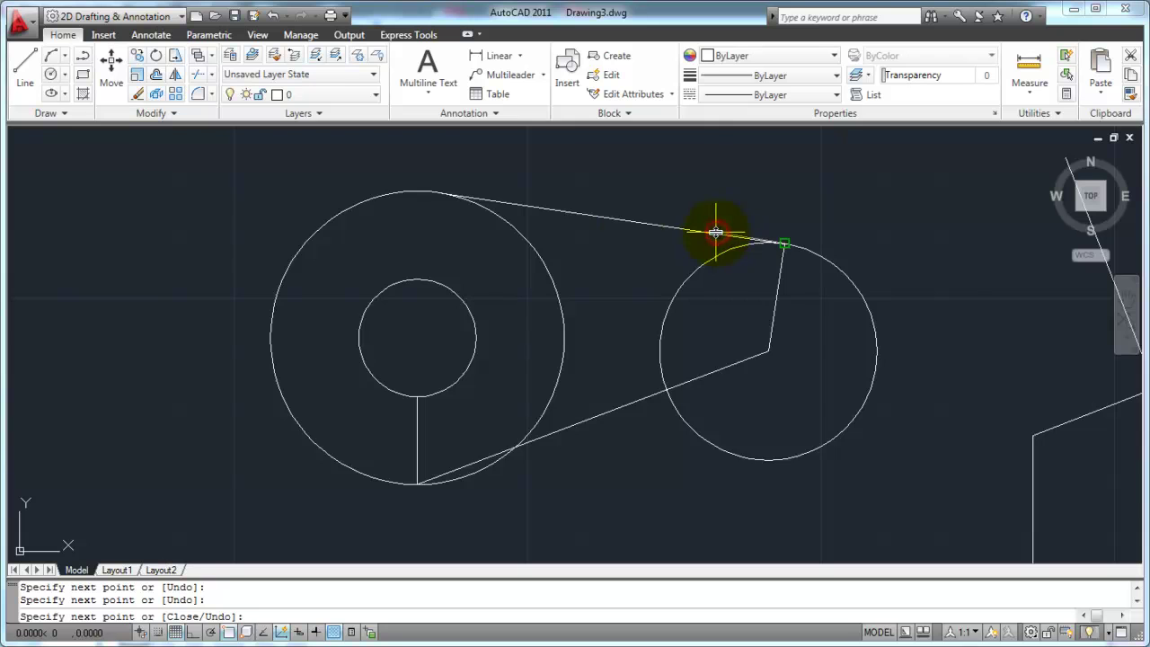
click(434, 282)
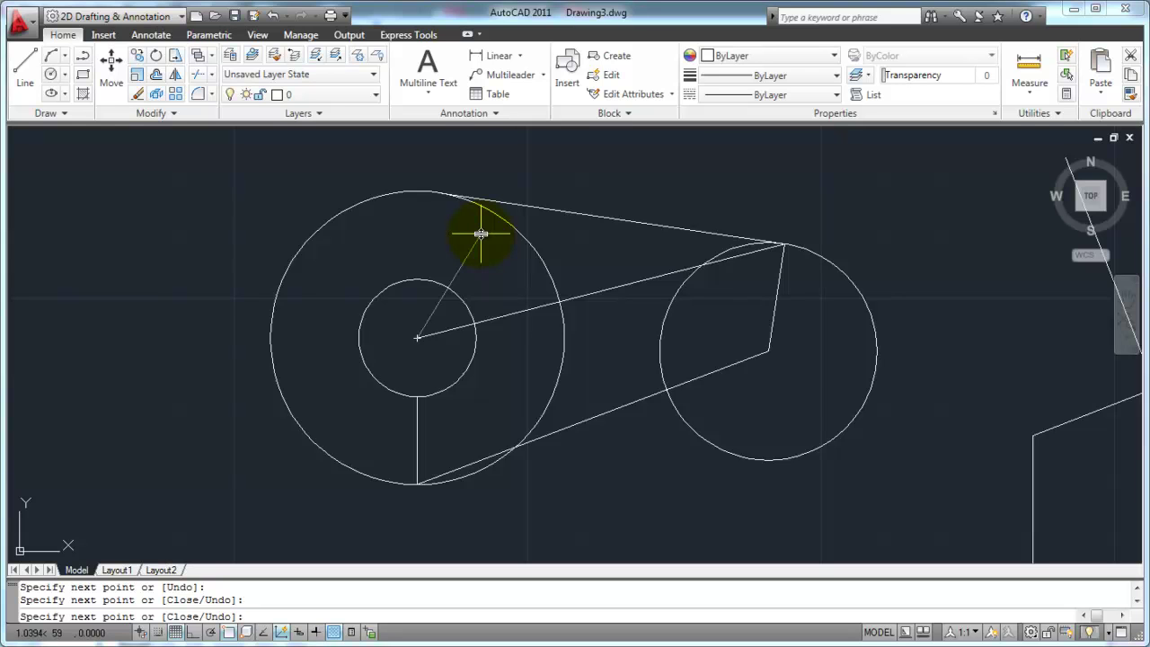
key(Escape)
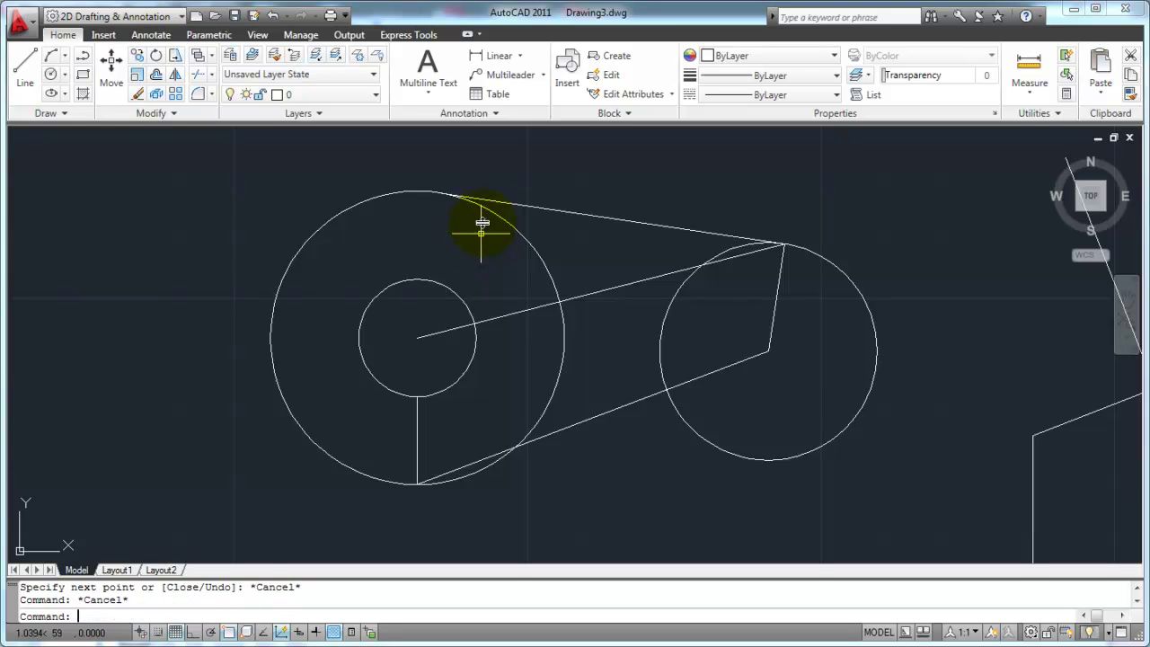
Enable Endpoint snapping in Osnap Settings and leave running object snaps on via F3.
shift+right_click(460, 161)
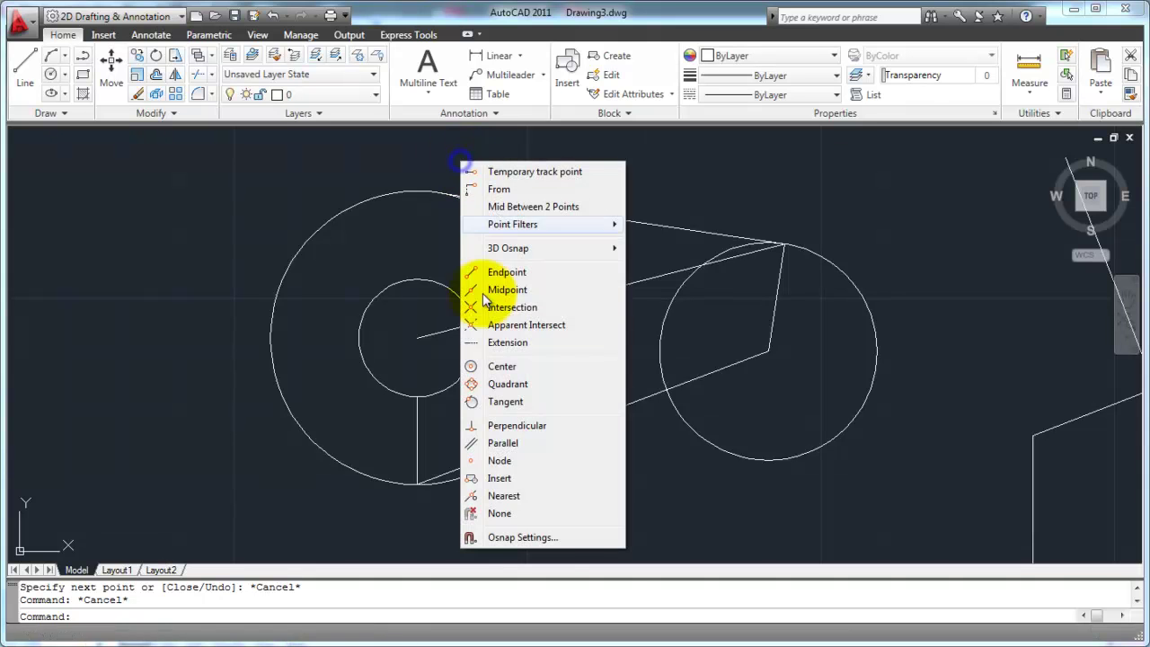
click(549, 536)
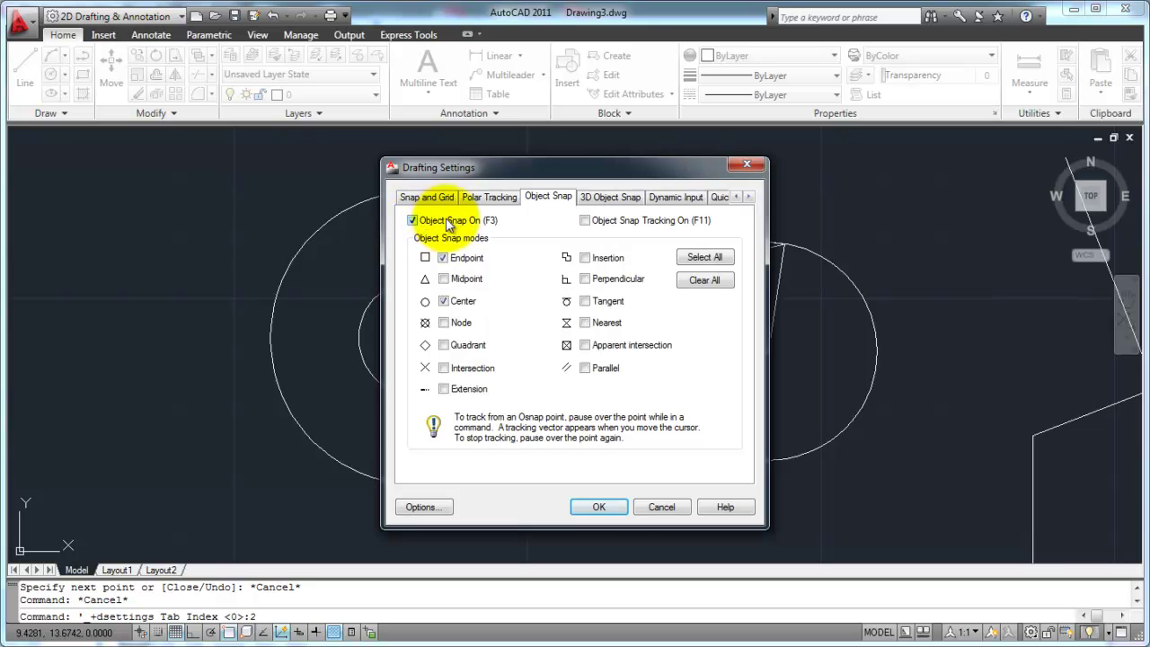
click(446, 258)
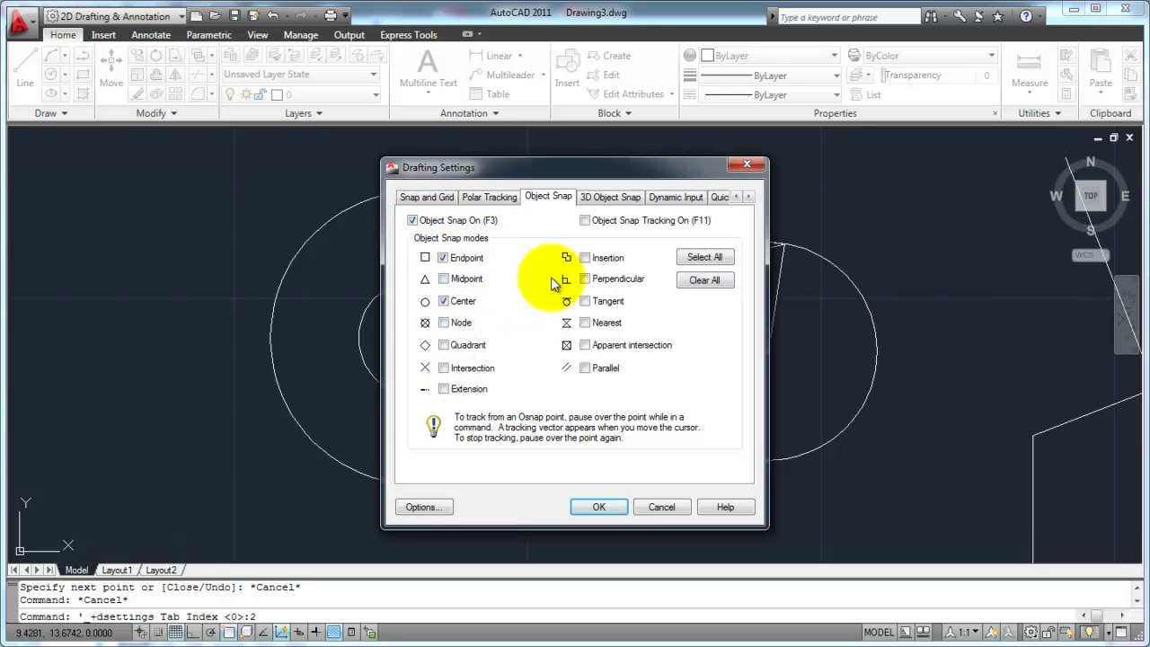
click(663, 509)
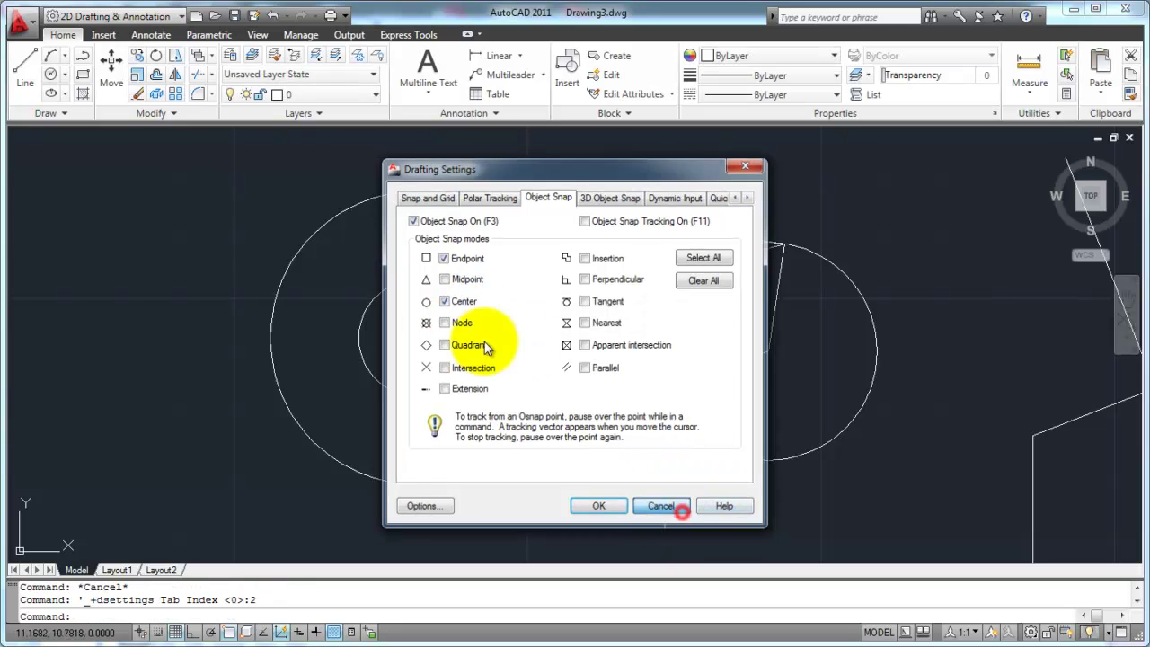
click(230, 631)
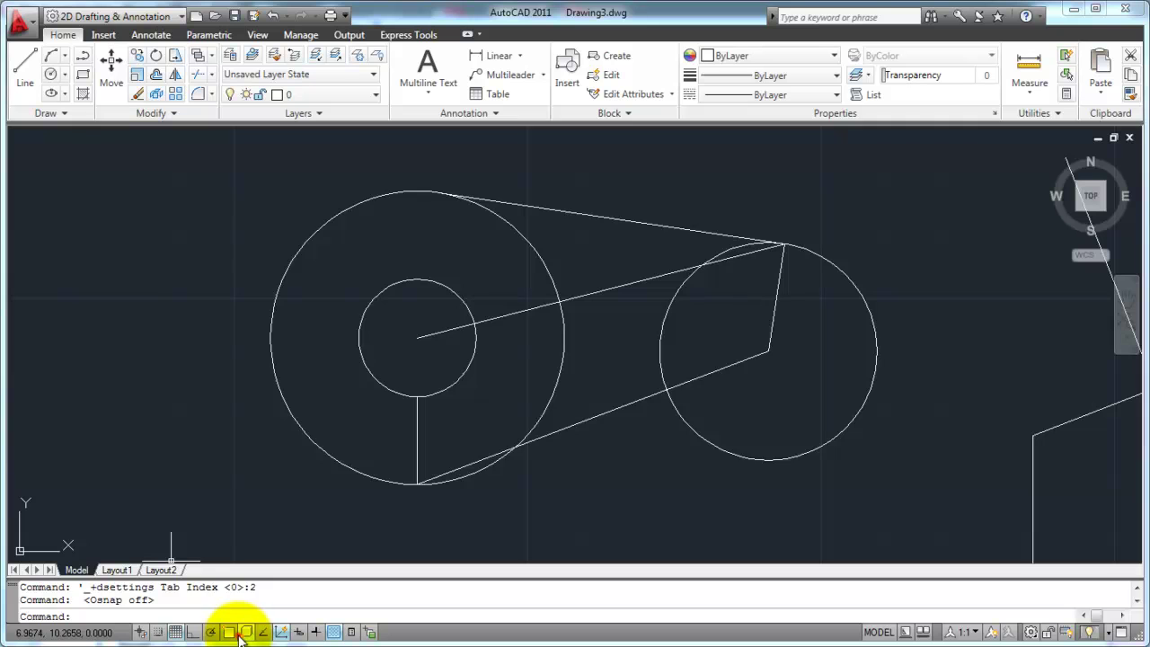
click(245, 632)
click(244, 632)
click(230, 631)
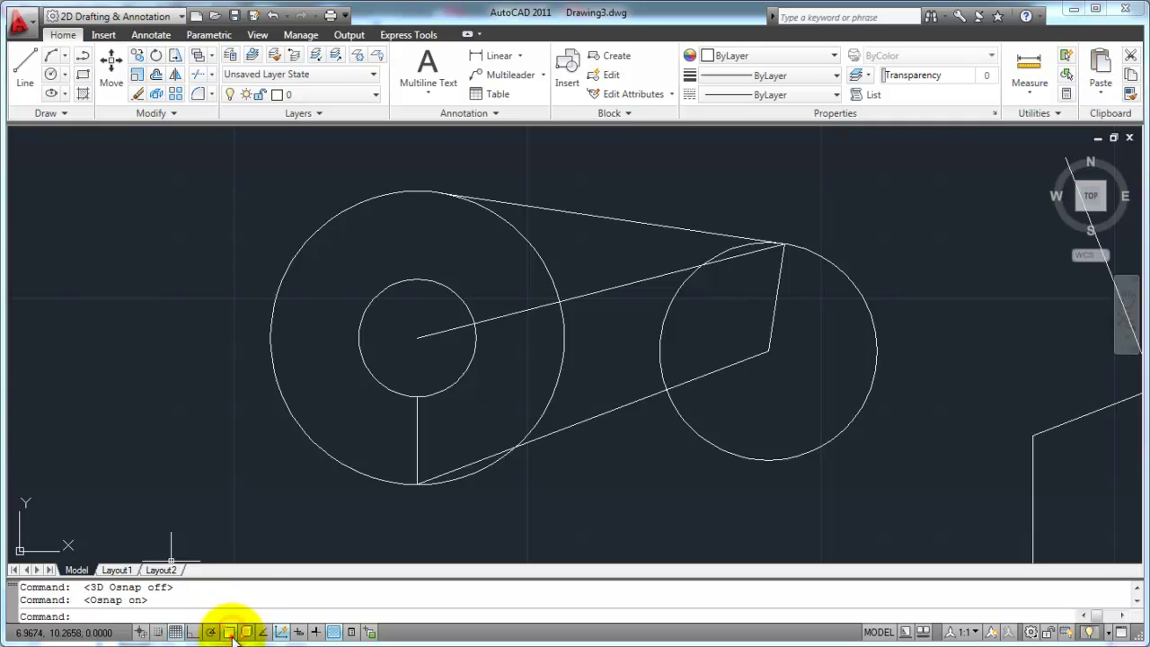
click(230, 632)
key(F3)
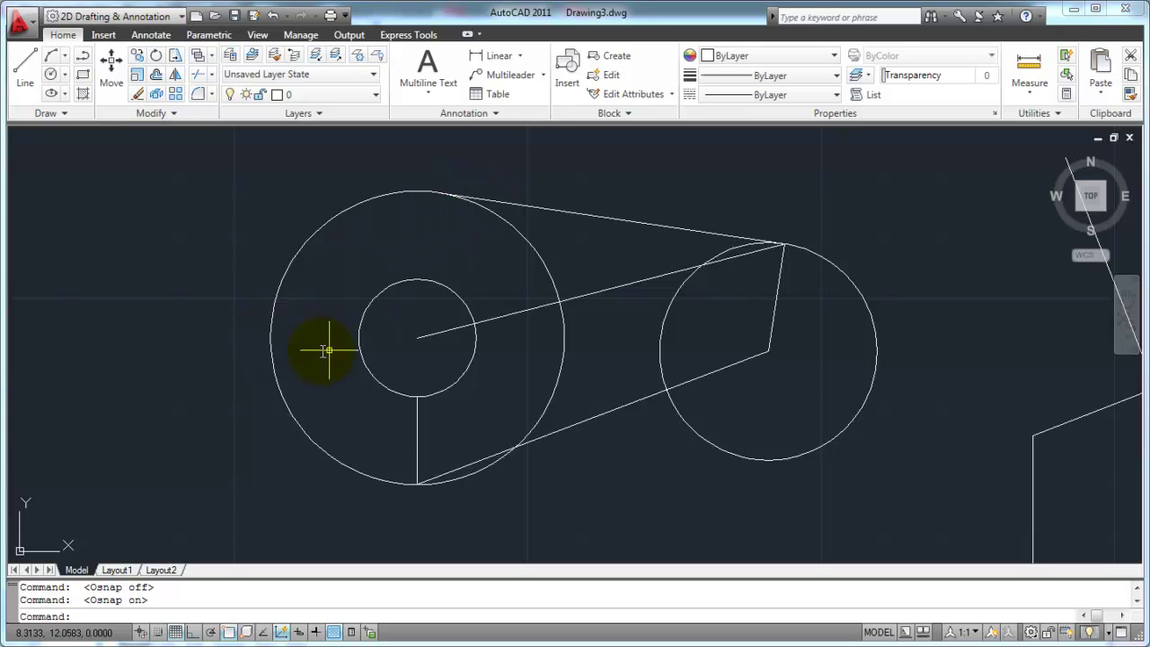
Reopen Osnap Settings to confirm the Endpoint and Center snap modes.
shift+right_click(422, 289)
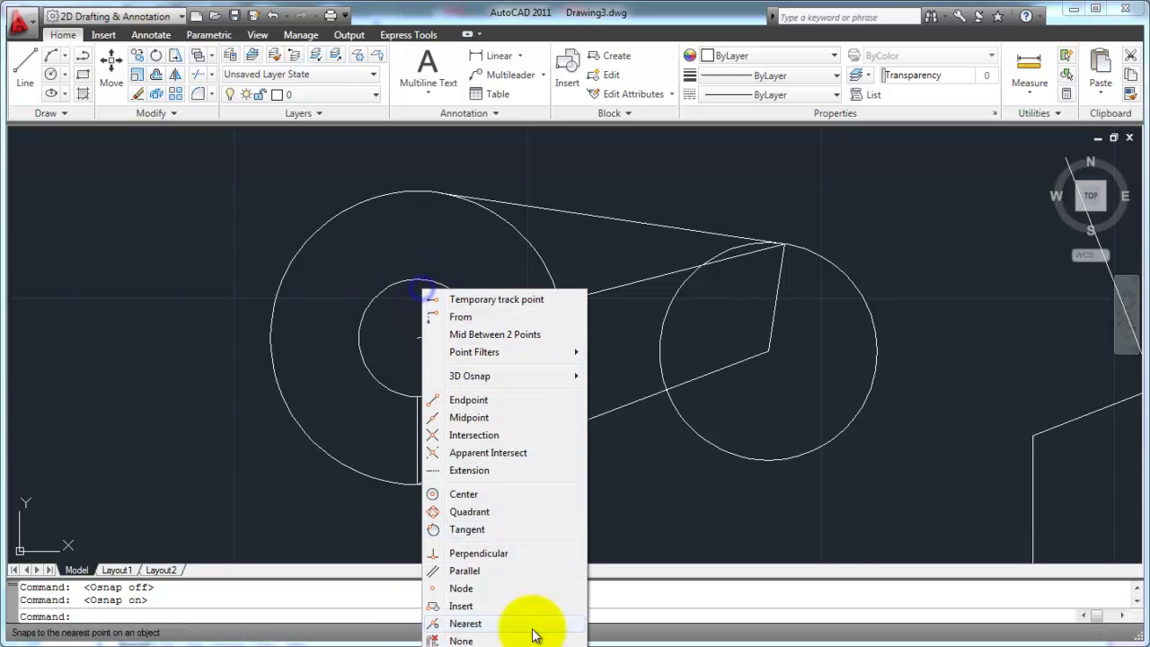
key(Escape)
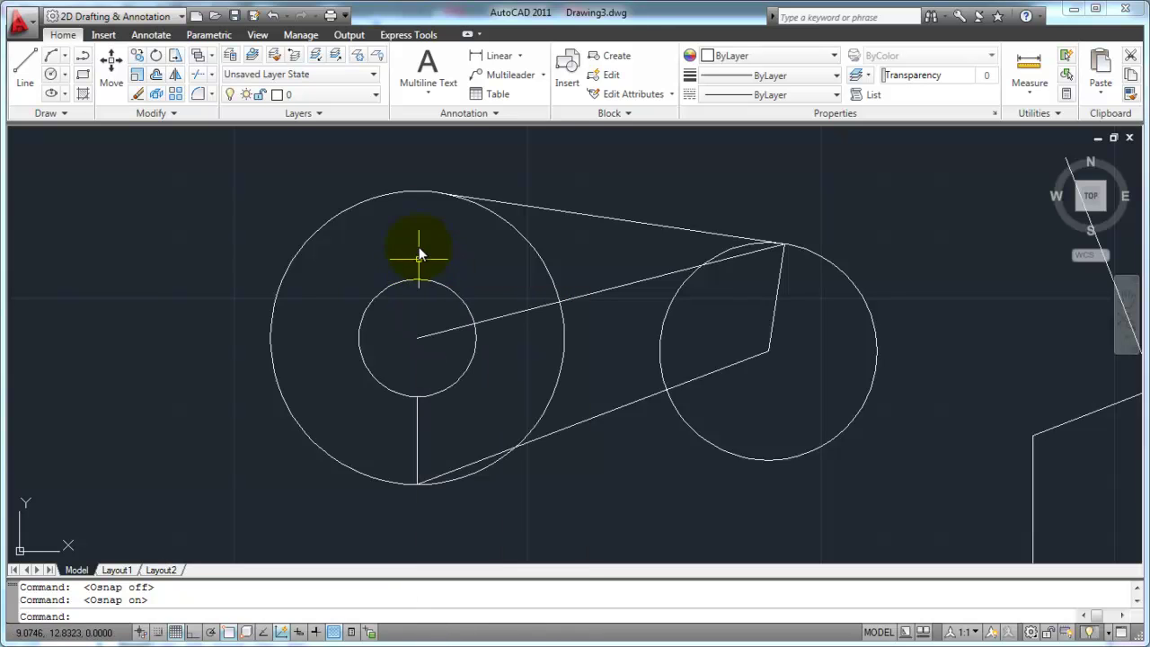
shift+right_click(449, 166)
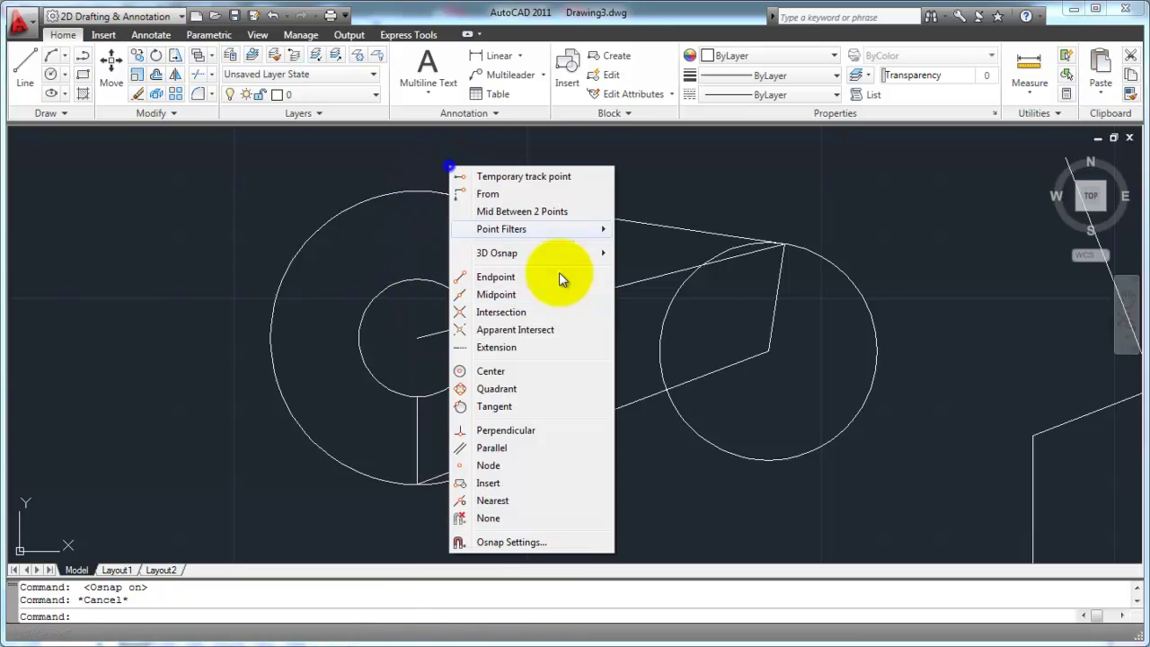
click(561, 540)
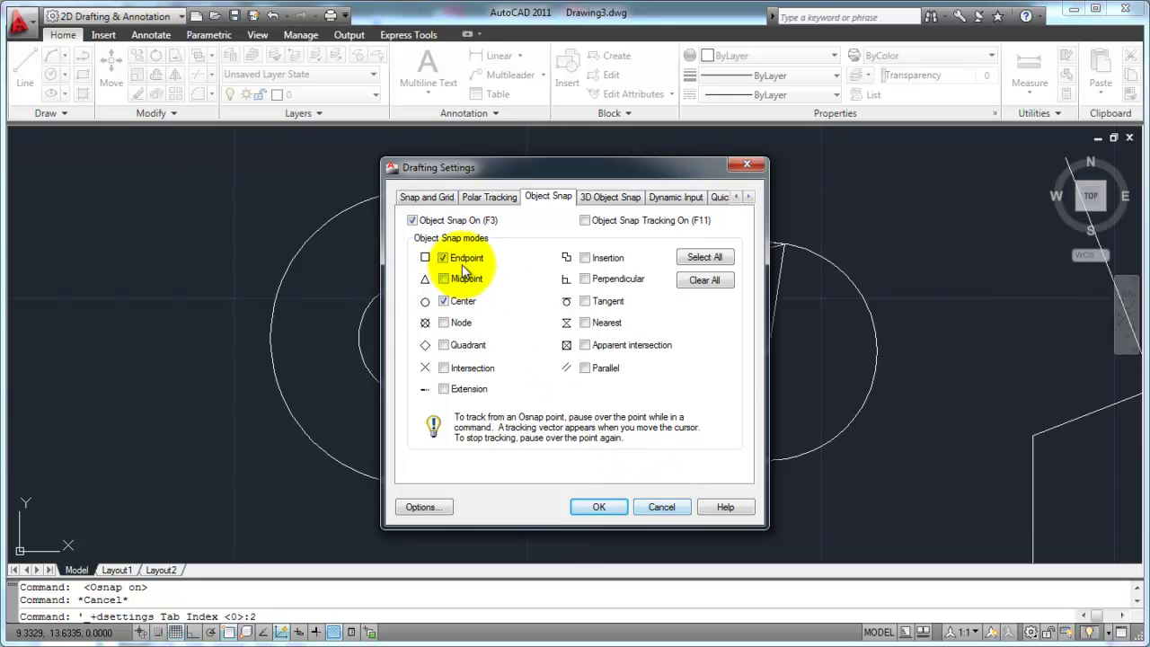
click(598, 506)
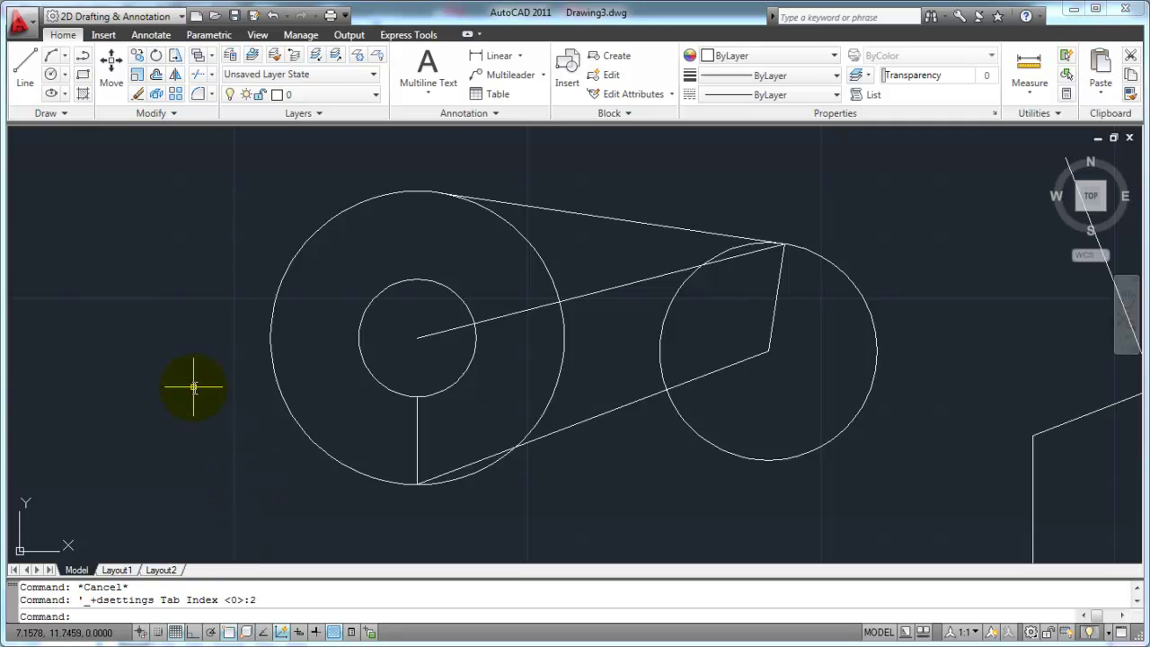
Draw a line from the large circle's bottom endpoint to the midpoint of the right circle's slanted radius line.
text(l)
key(Return)
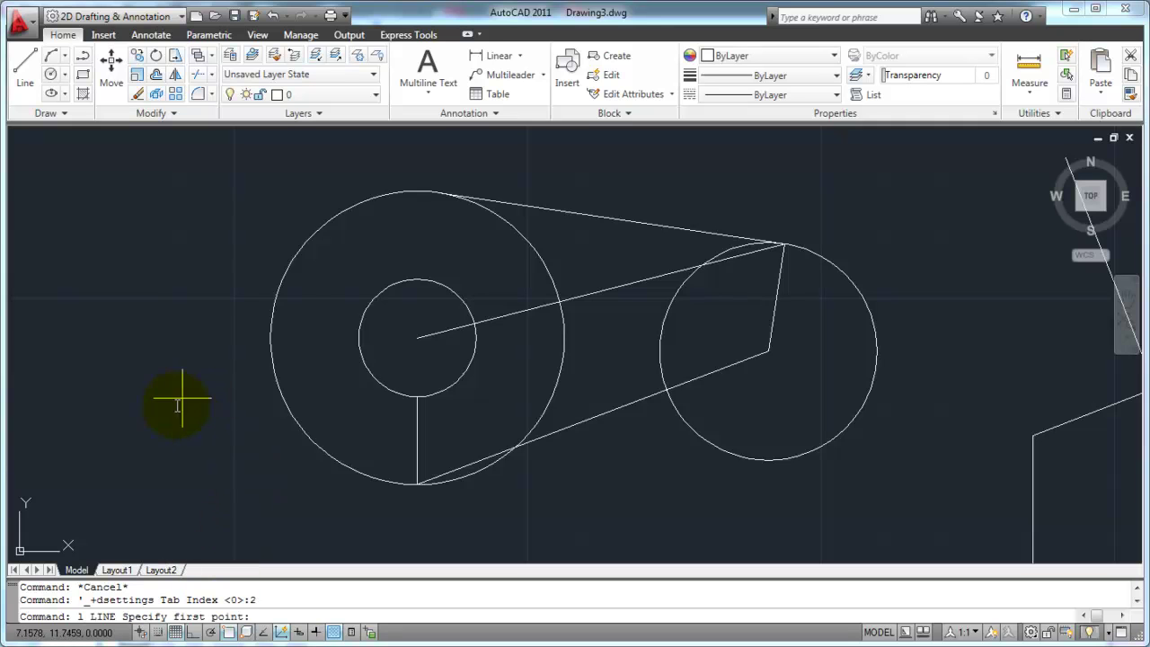
click(418, 483)
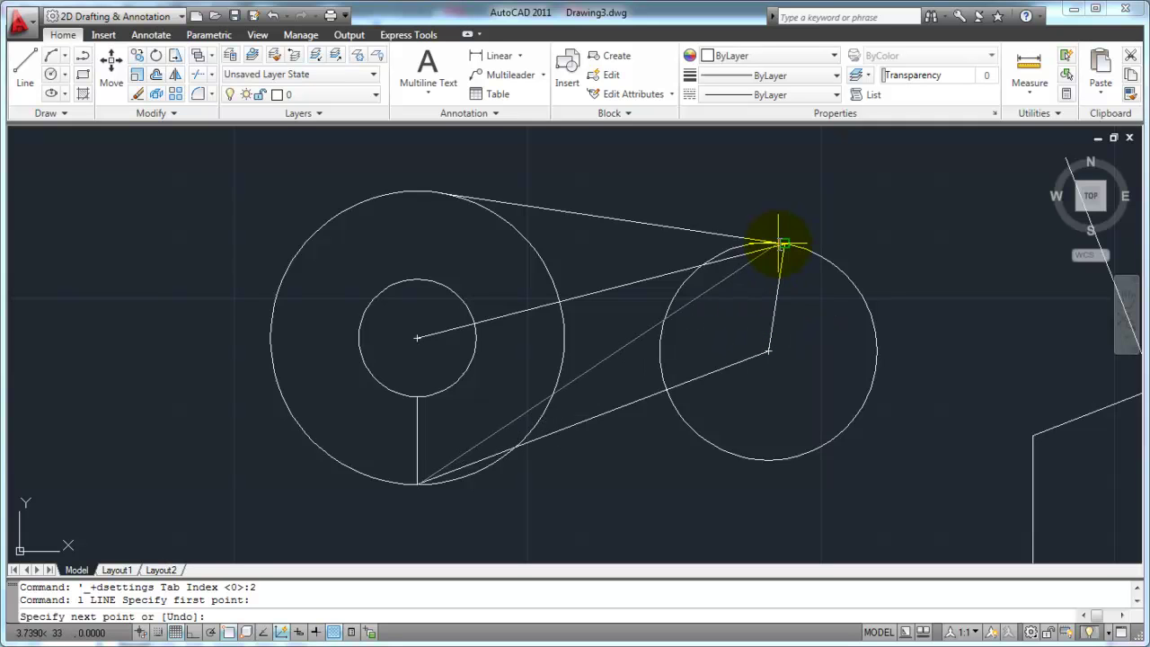
shift+right_click(779, 189)
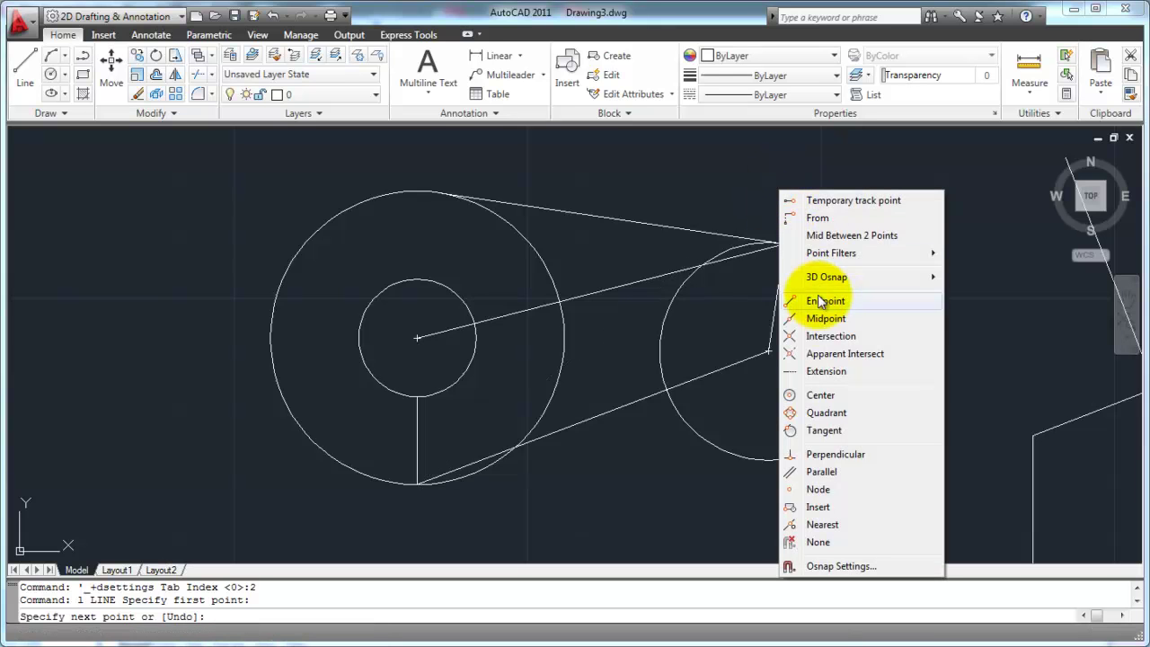
click(825, 320)
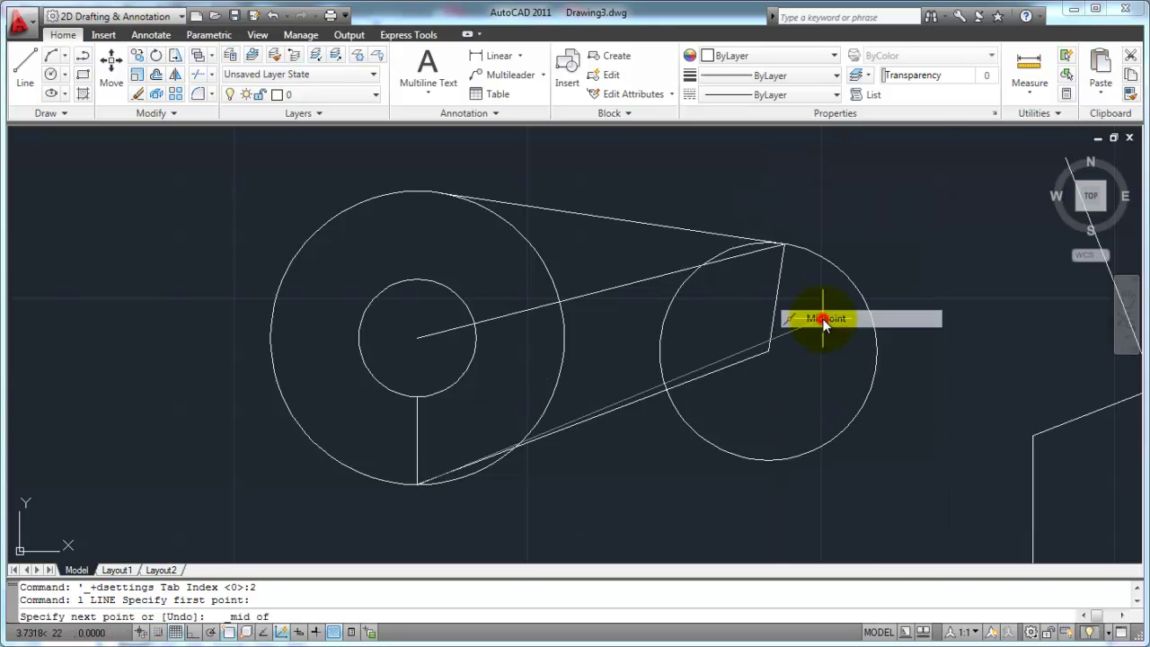
click(775, 322)
key(Return)
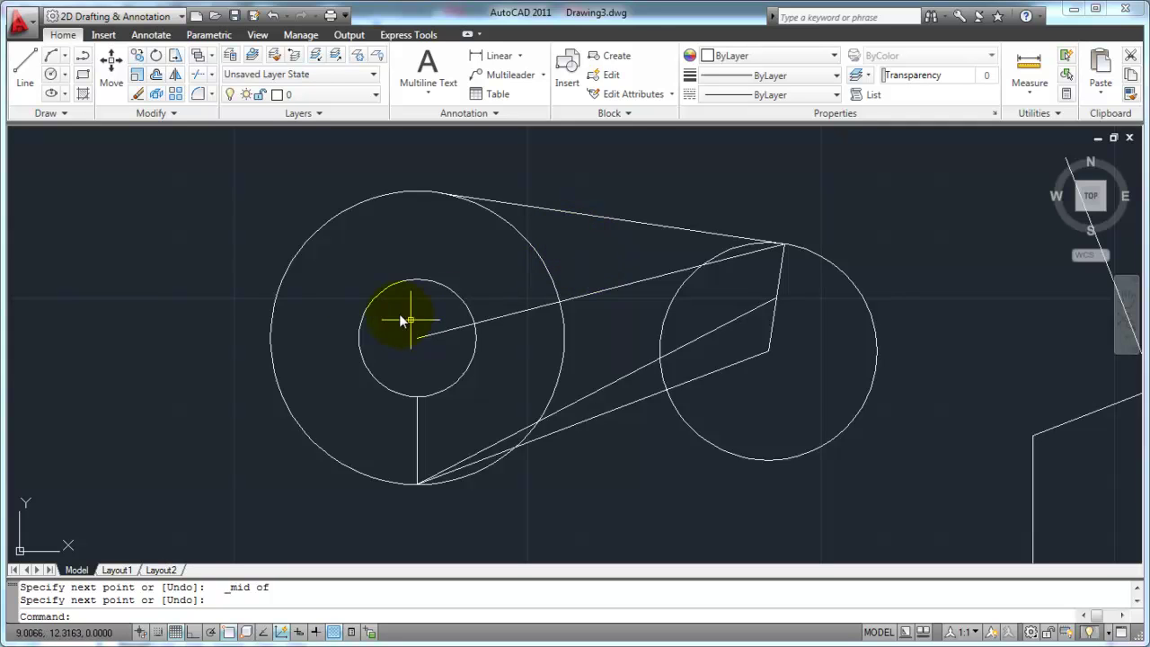
Erase the lines through the circle centers and the lower tangent line using crossing selections.
text(e)
key(Return)
click(629, 258)
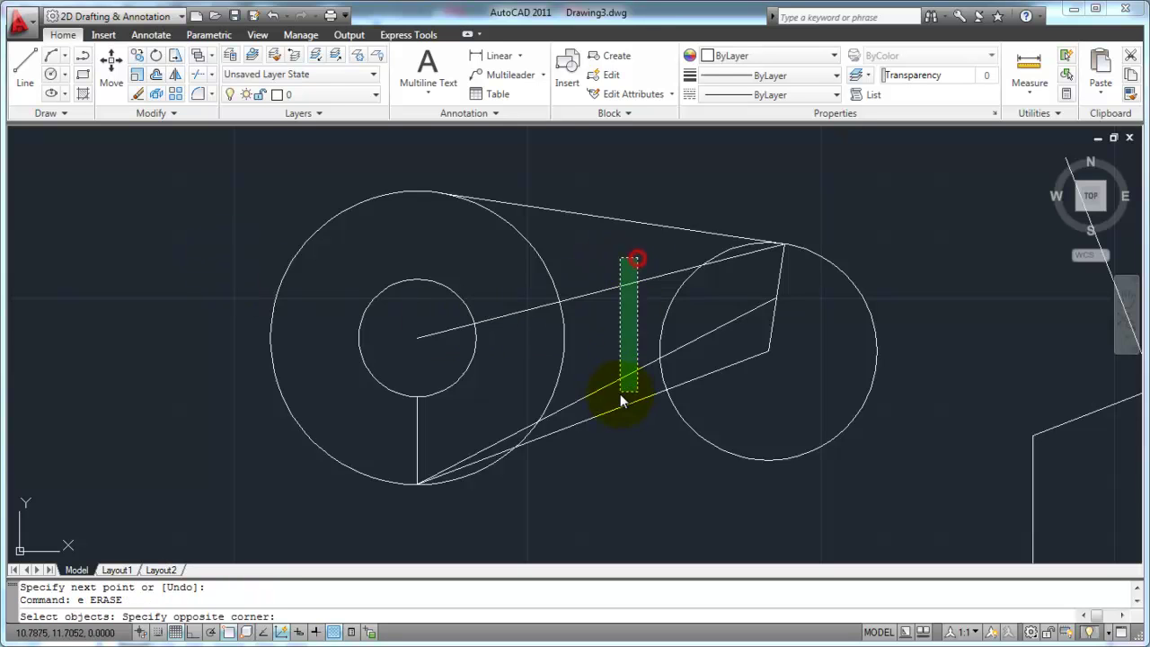
click(620, 393)
click(799, 306)
click(758, 313)
key(Return)
key(Return)
click(662, 351)
click(597, 430)
key(Return)
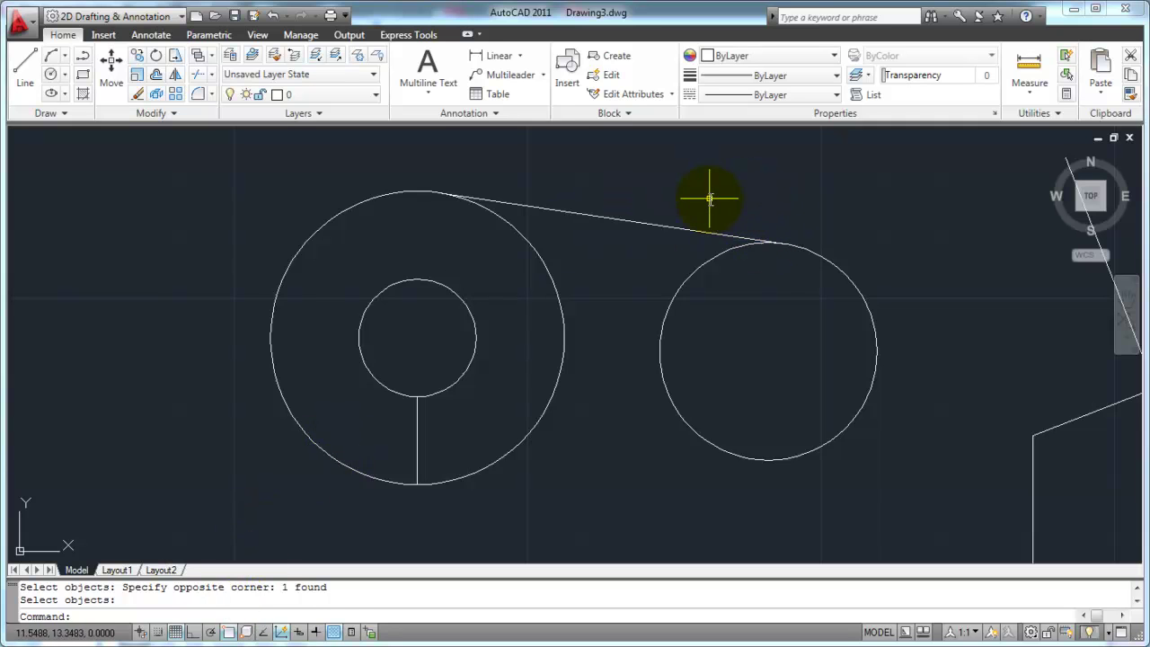
text(l)
key(Return)
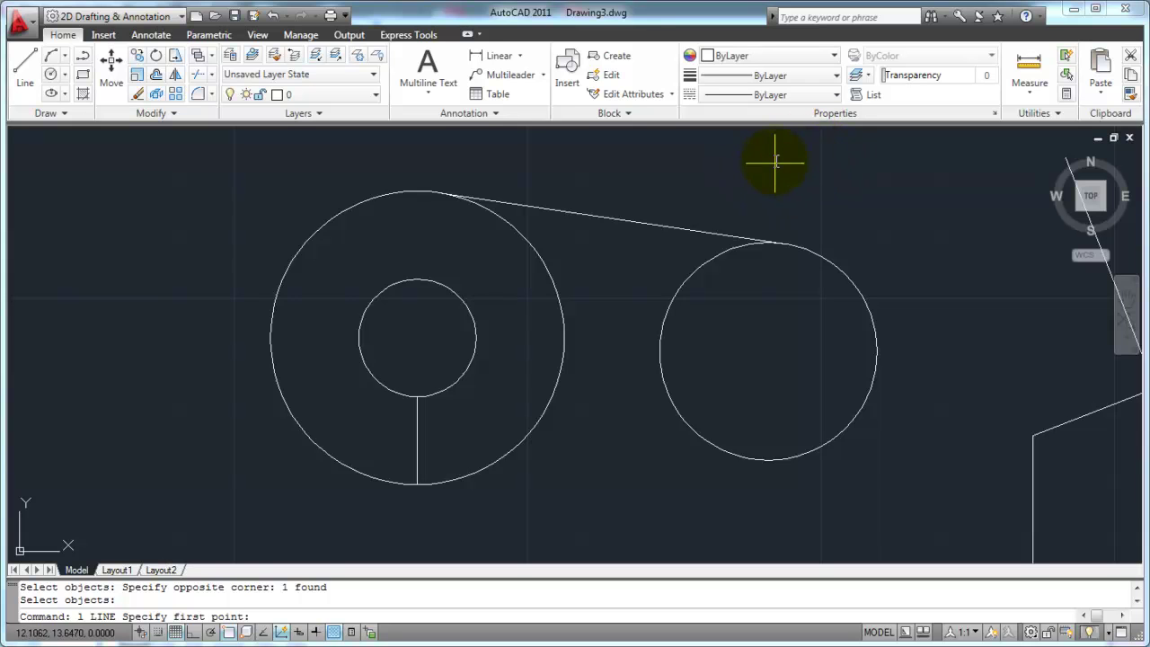
Start a line above the right circle, setting a temporary tracking point near the tangent line with snaps suppressed.
click(775, 159)
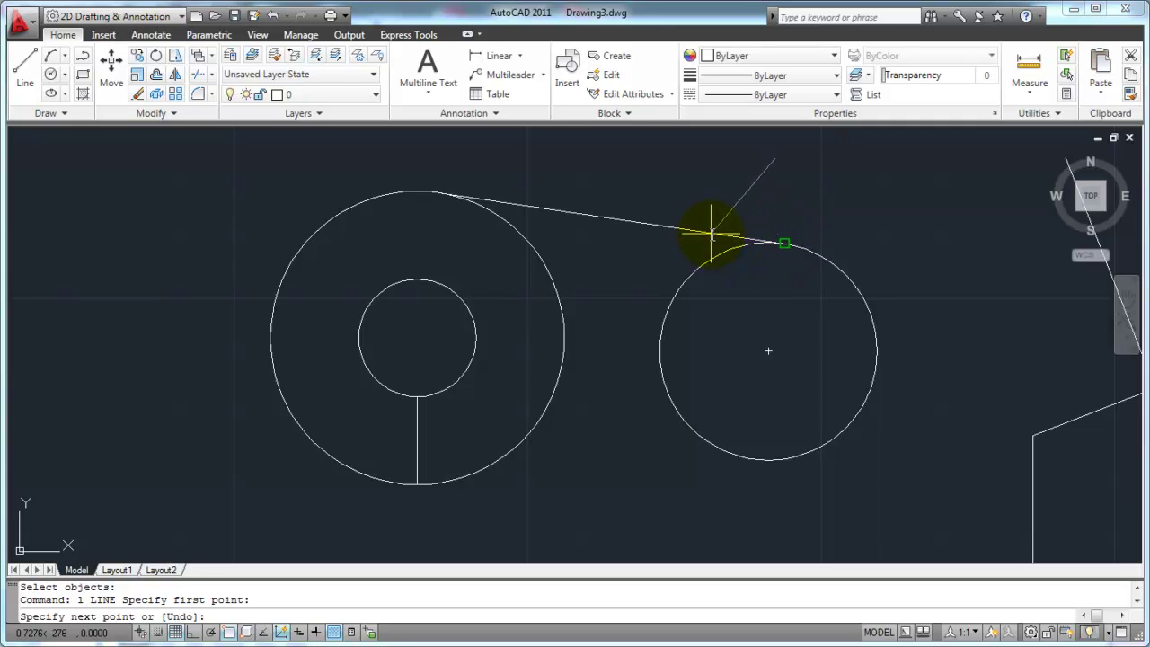
shift+right_click(723, 181)
click(731, 191)
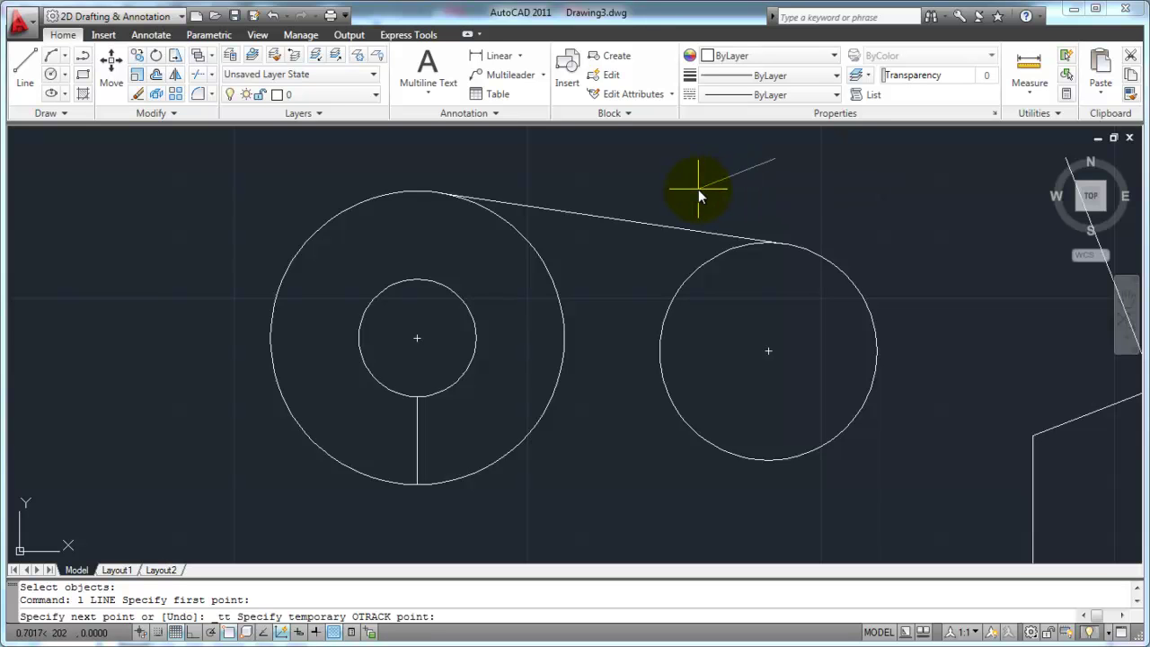
shift+right_click(703, 166)
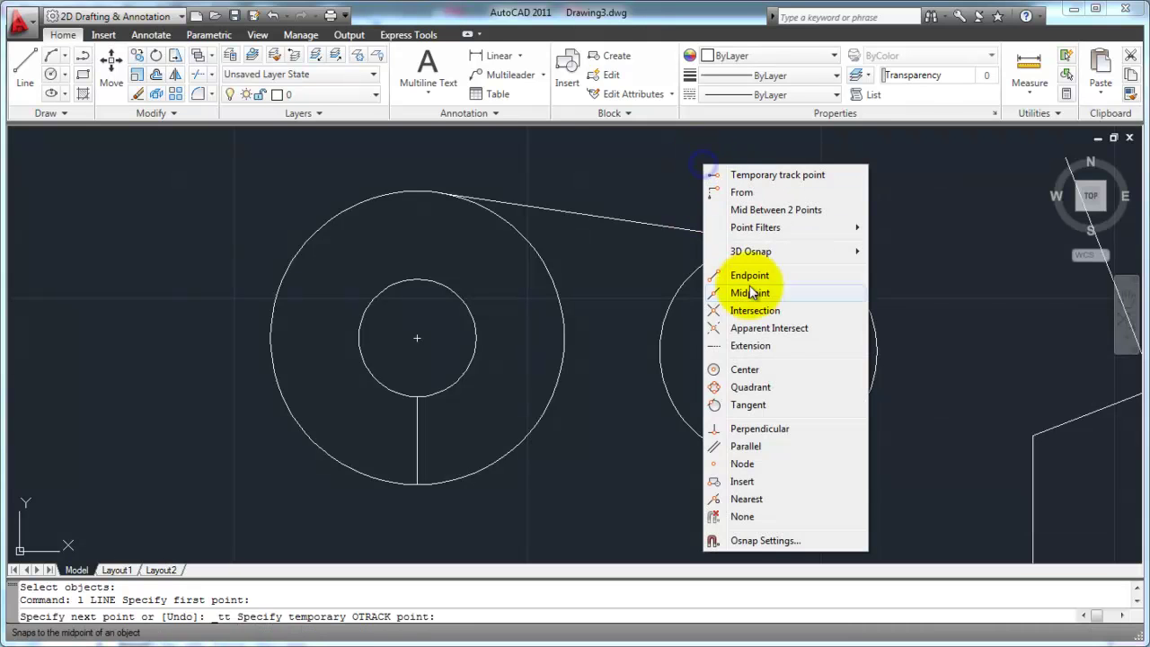
click(742, 517)
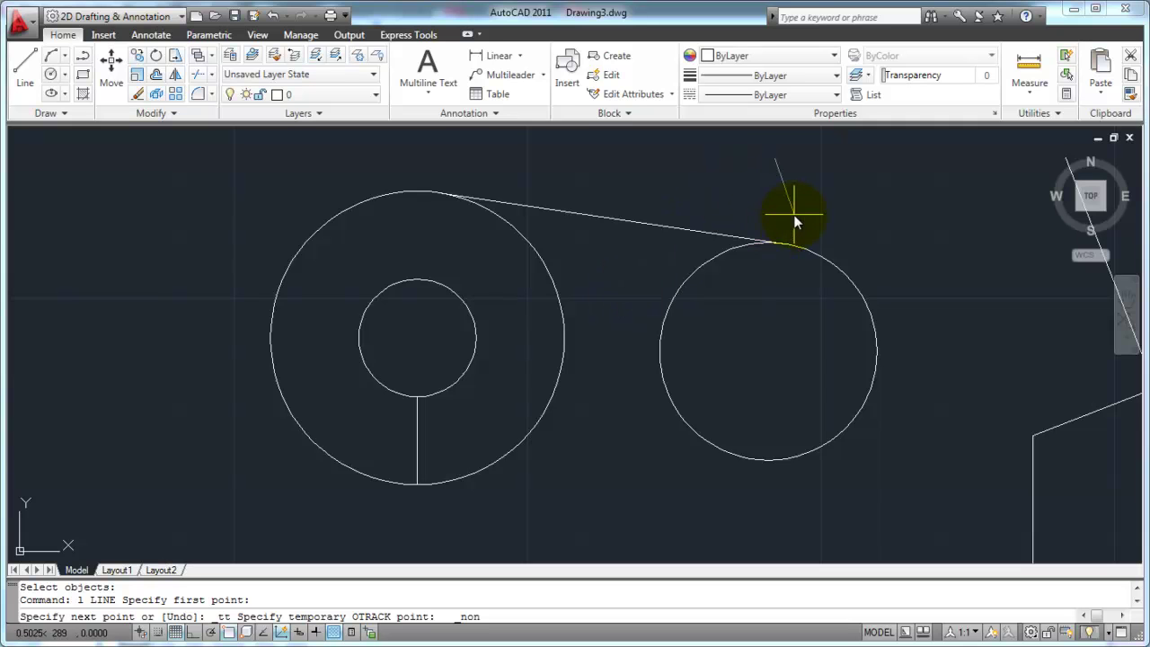
click(727, 211)
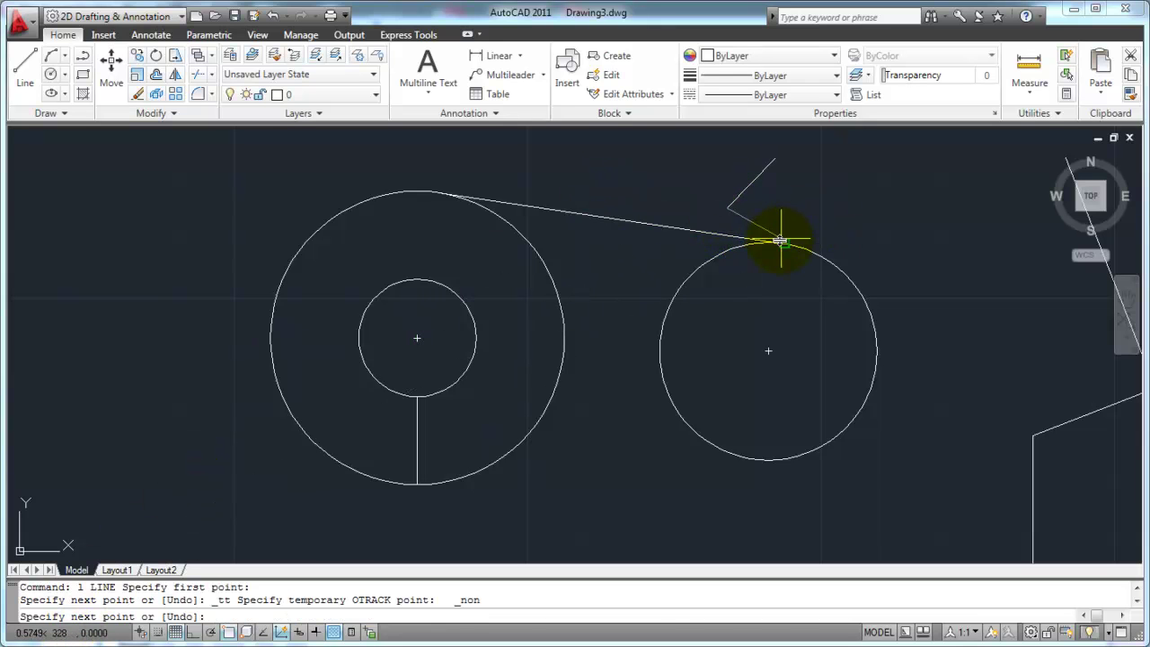
Add a segment running left from the bend, ignoring running snaps, and end the line.
shift+right_click(687, 187)
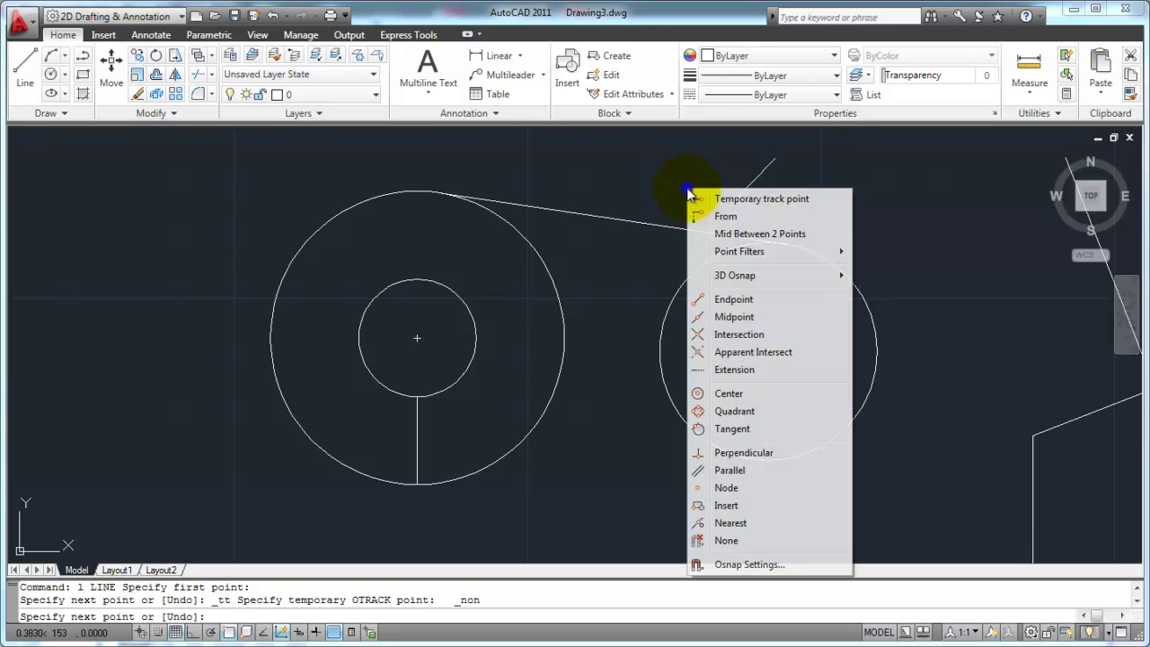
click(741, 541)
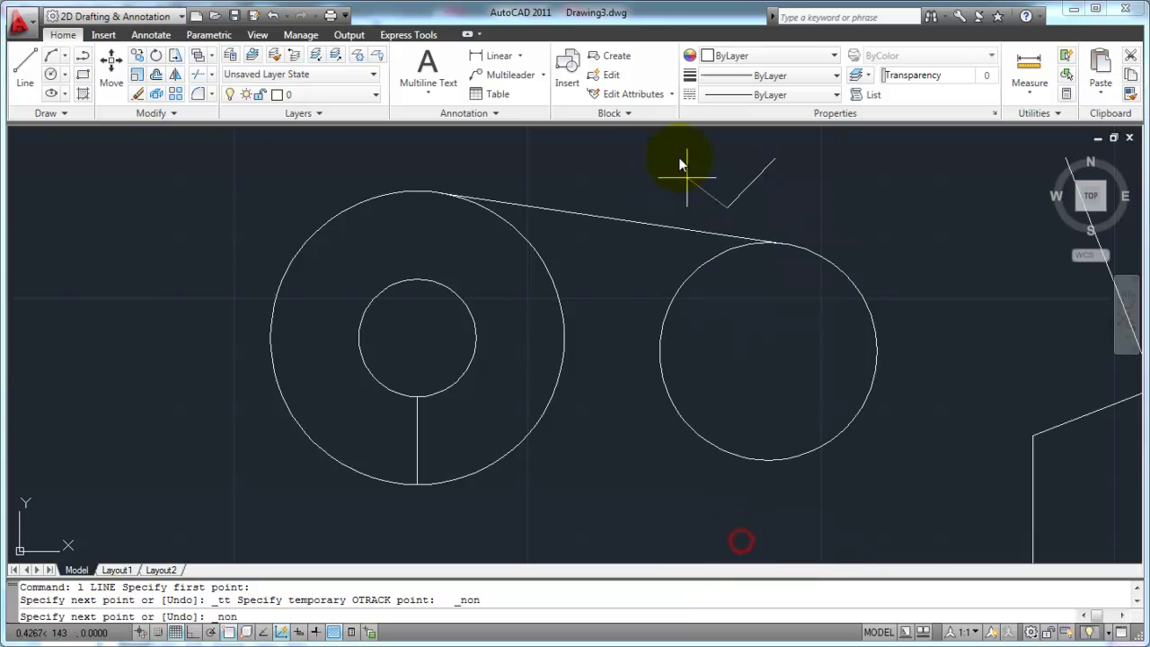
click(497, 170)
key(Return)
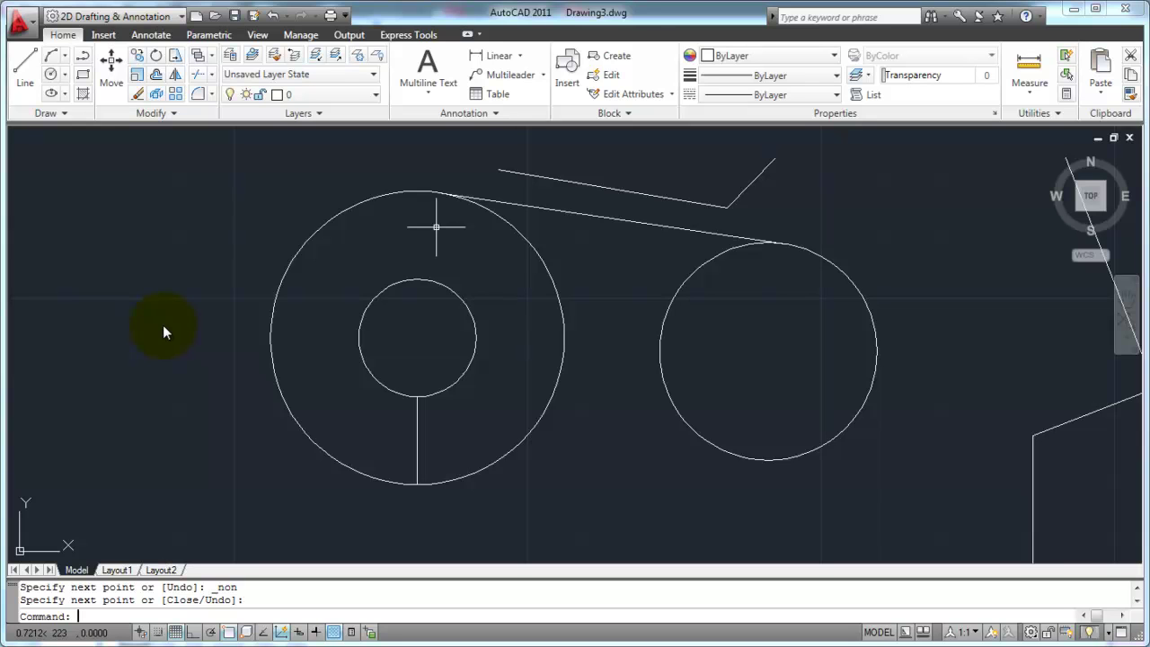
key(Escape)
key(Escape)
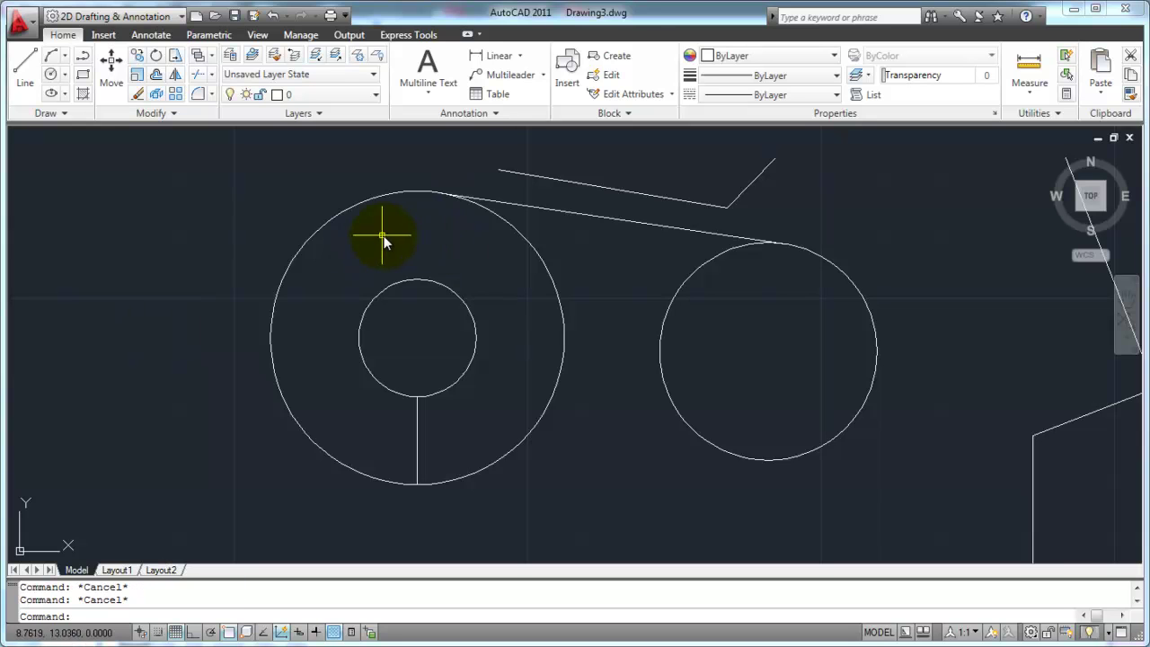
Enable Object Snap Tracking in Osnap Settings alongside the running Endpoint and Center snaps.
shift+right_click(219, 248)
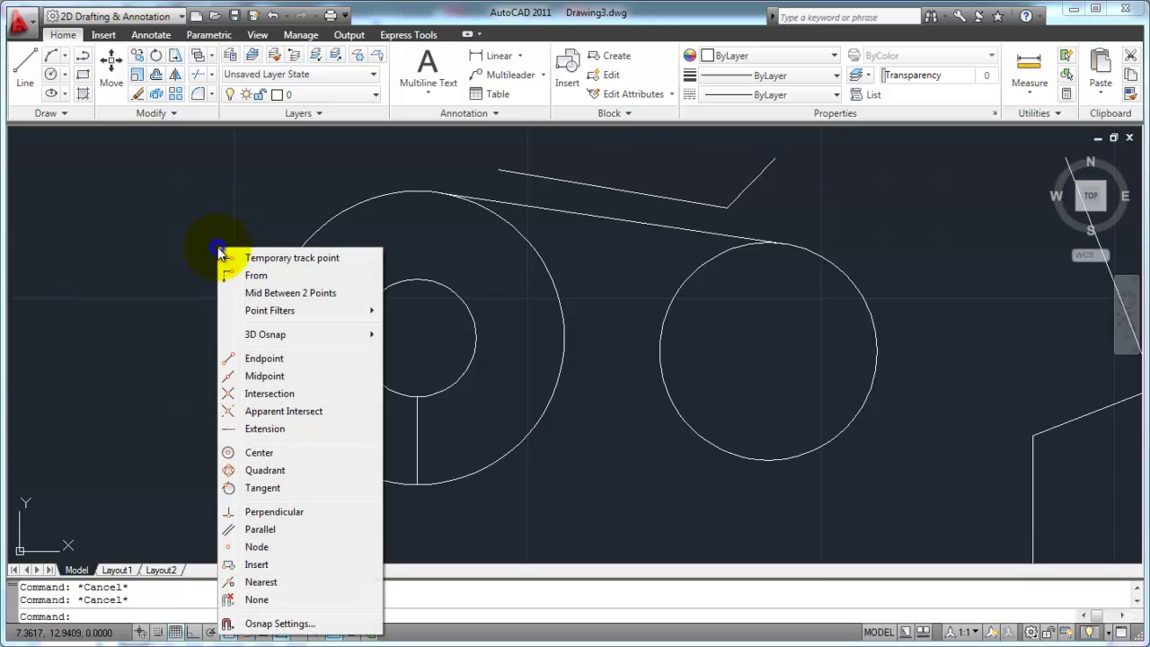
click(278, 624)
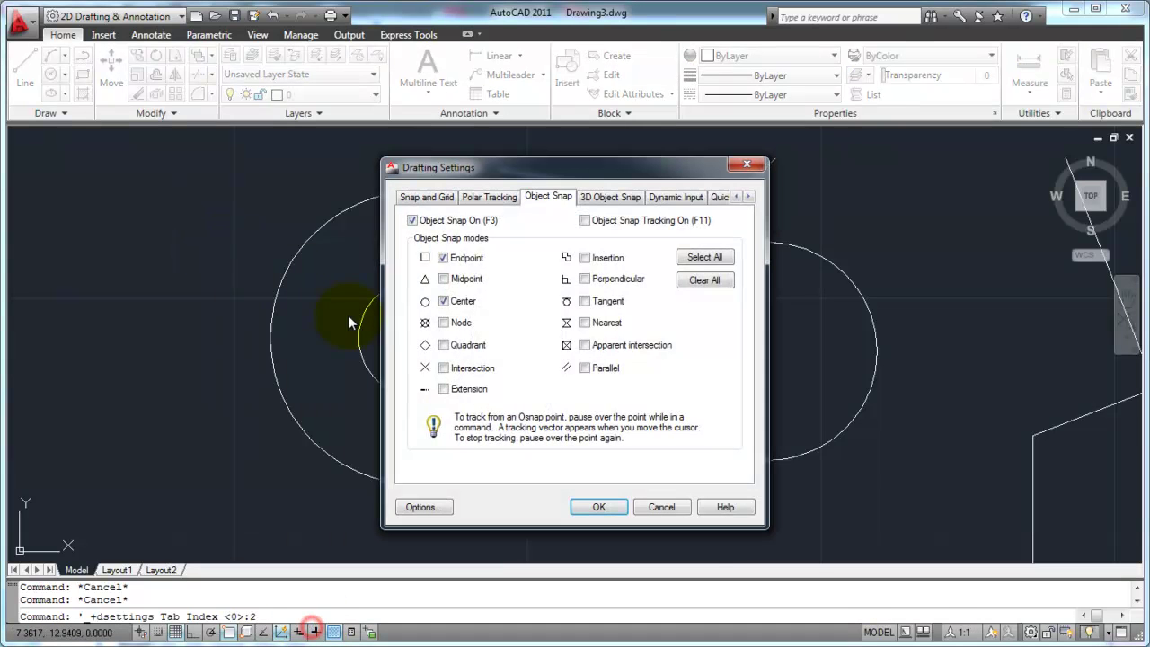
click(586, 220)
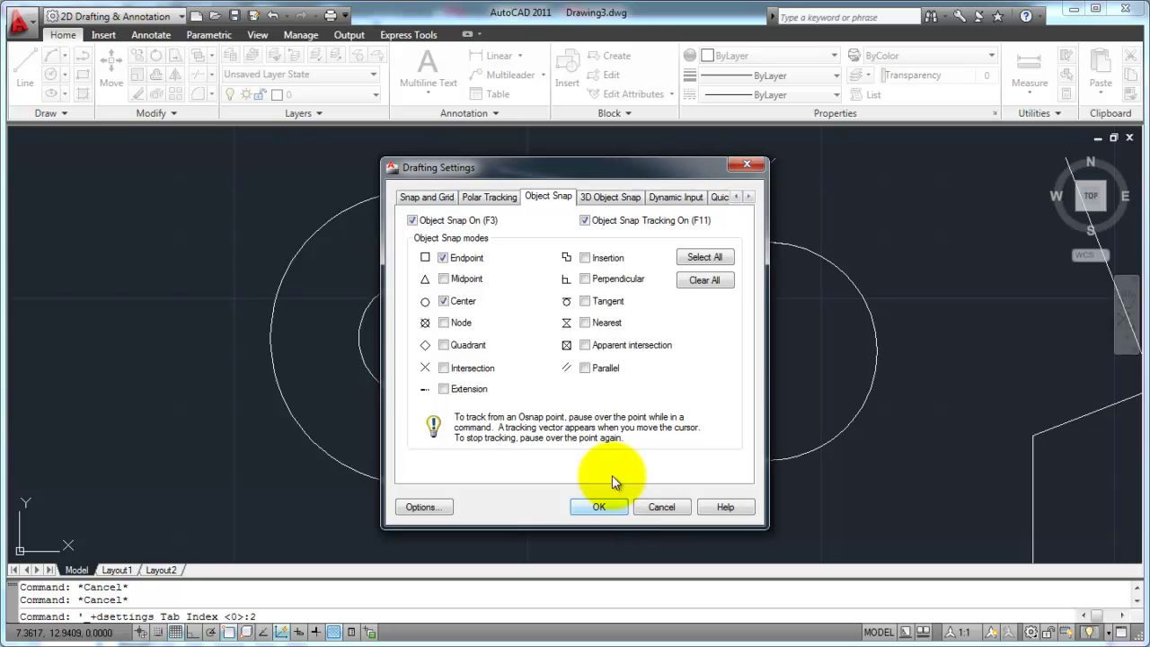
click(585, 505)
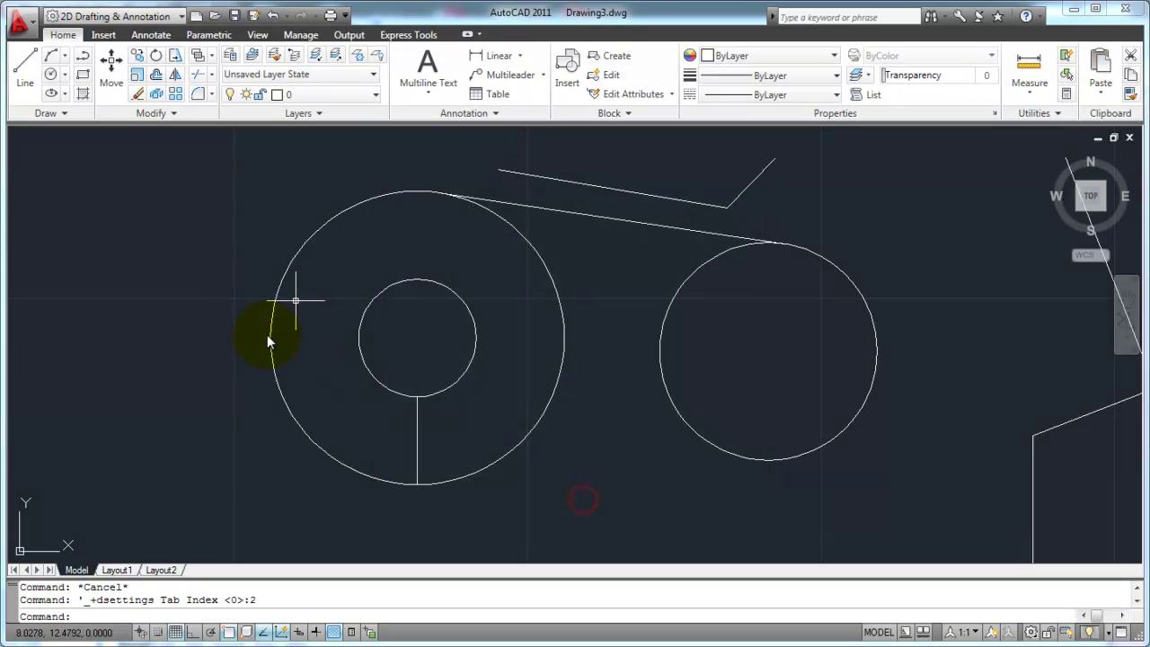
shift+right_click(175, 297)
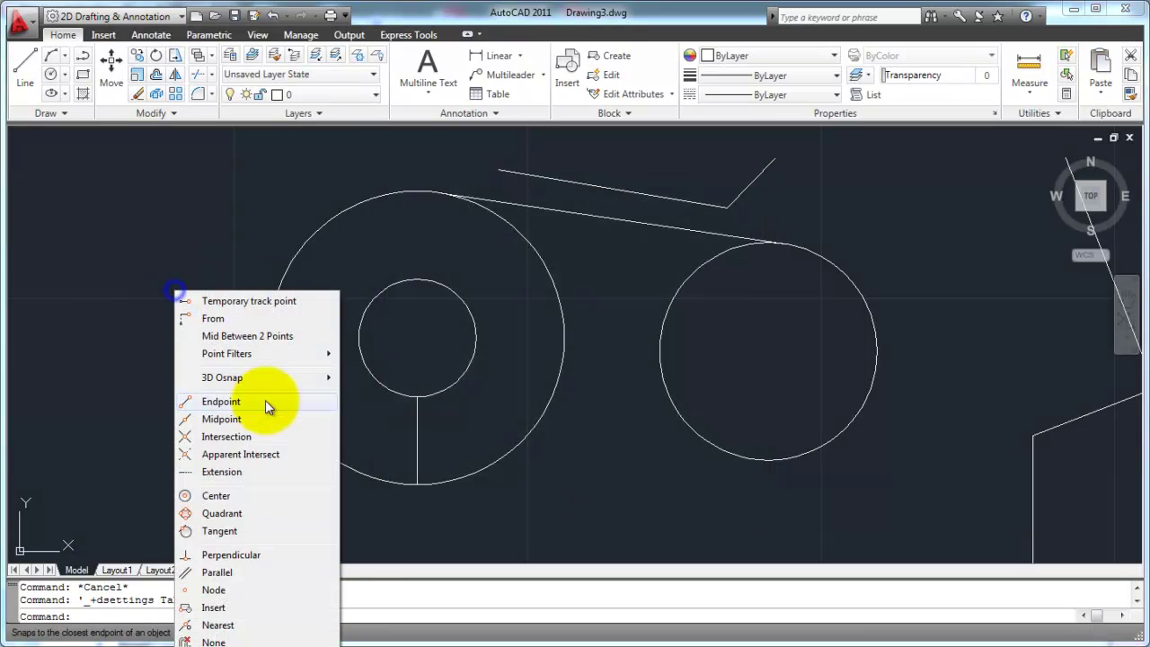
click(286, 638)
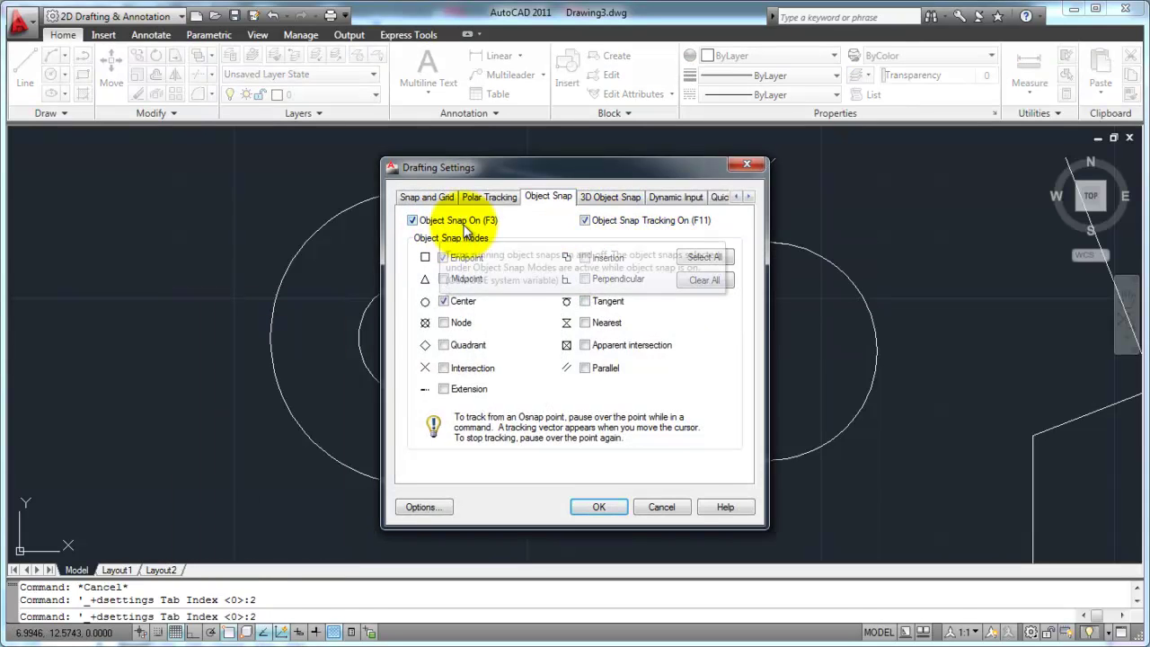
click(662, 506)
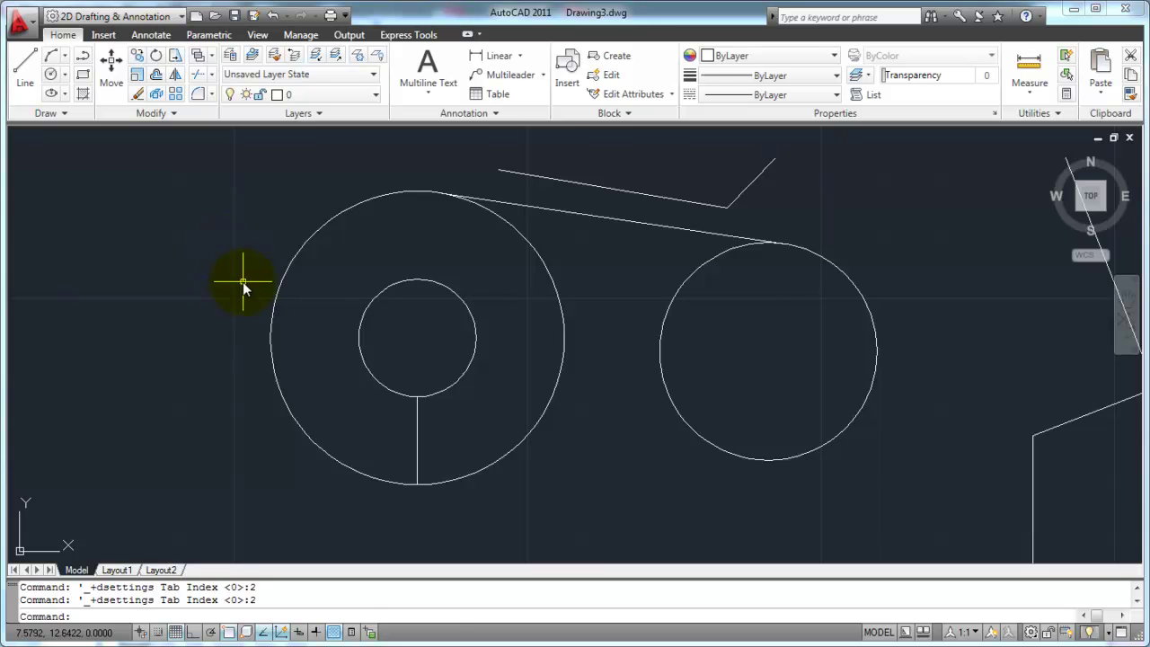
Zoom to extents to show the whole drawing.
text(z)
key(Return)
text(e)
key(Return)
text(z)
key(Return)
key(Escape)
With Ortho on, draw a vertical line at the lower left below the ring.
text(l)
key(Return)
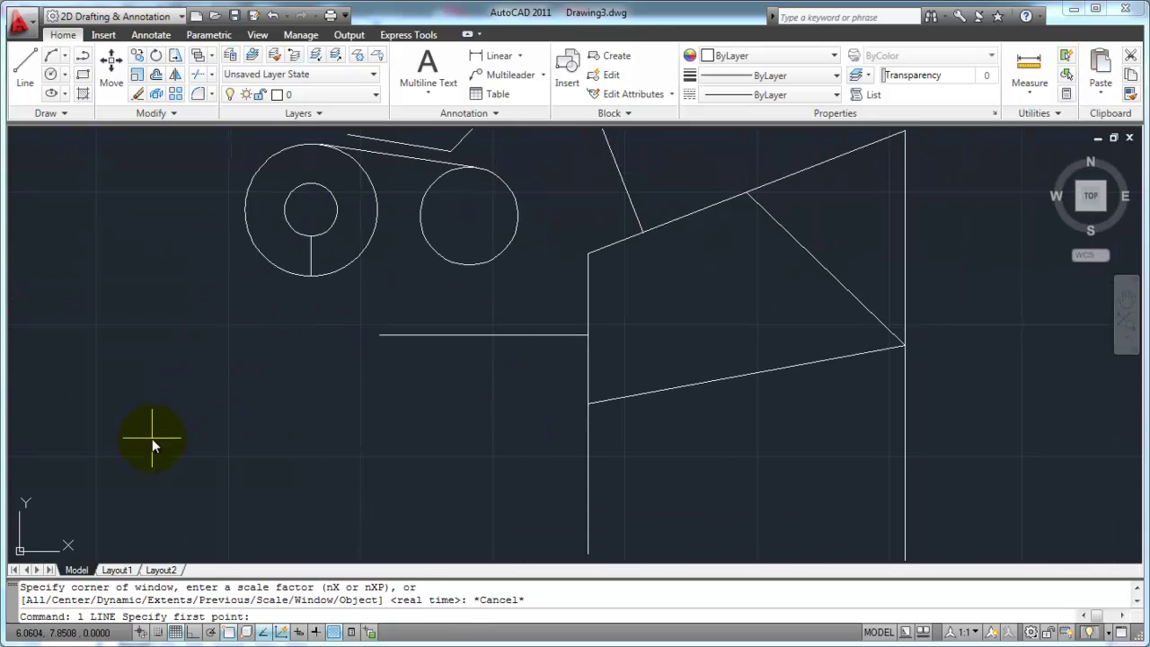
click(152, 513)
key(F8)
click(156, 368)
key(Return)
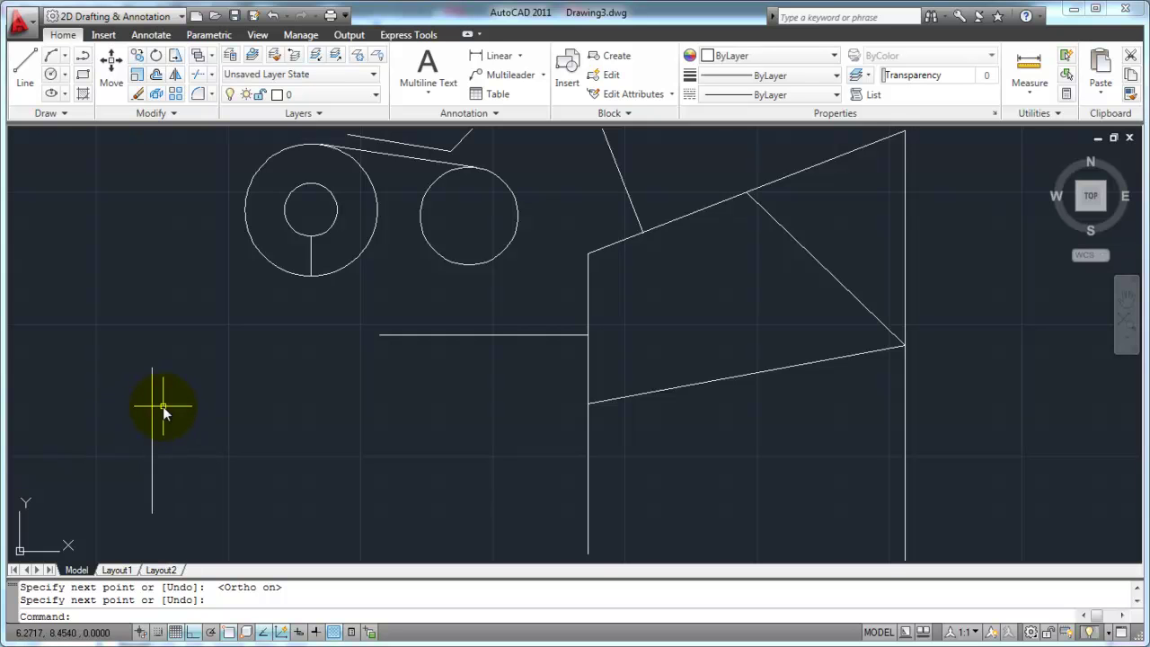
Draw a trial second vertical line beside the first, then erase it.
text(l)
key(Return)
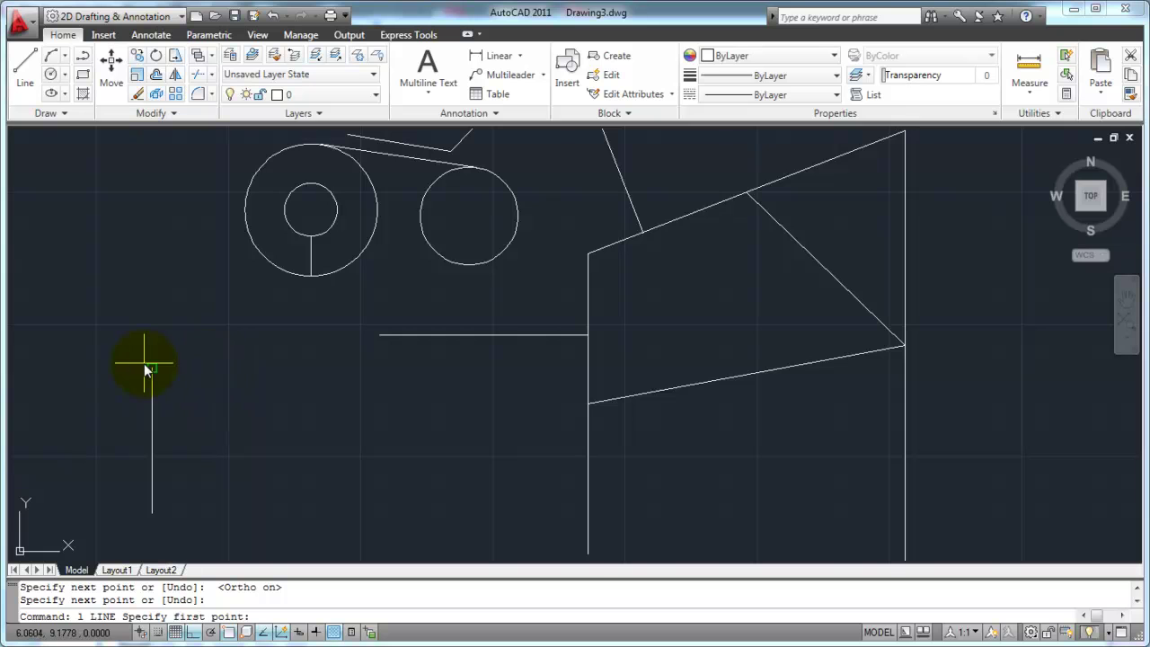
key(Escape)
key(Escape)
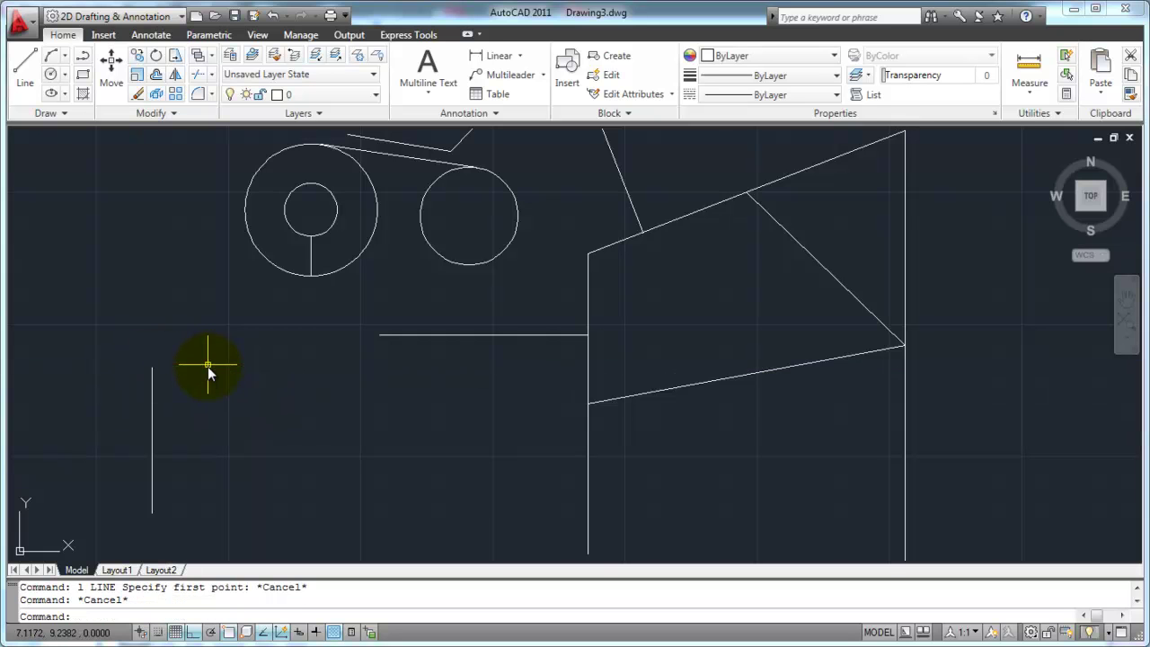
text(l)
key(Return)
click(211, 371)
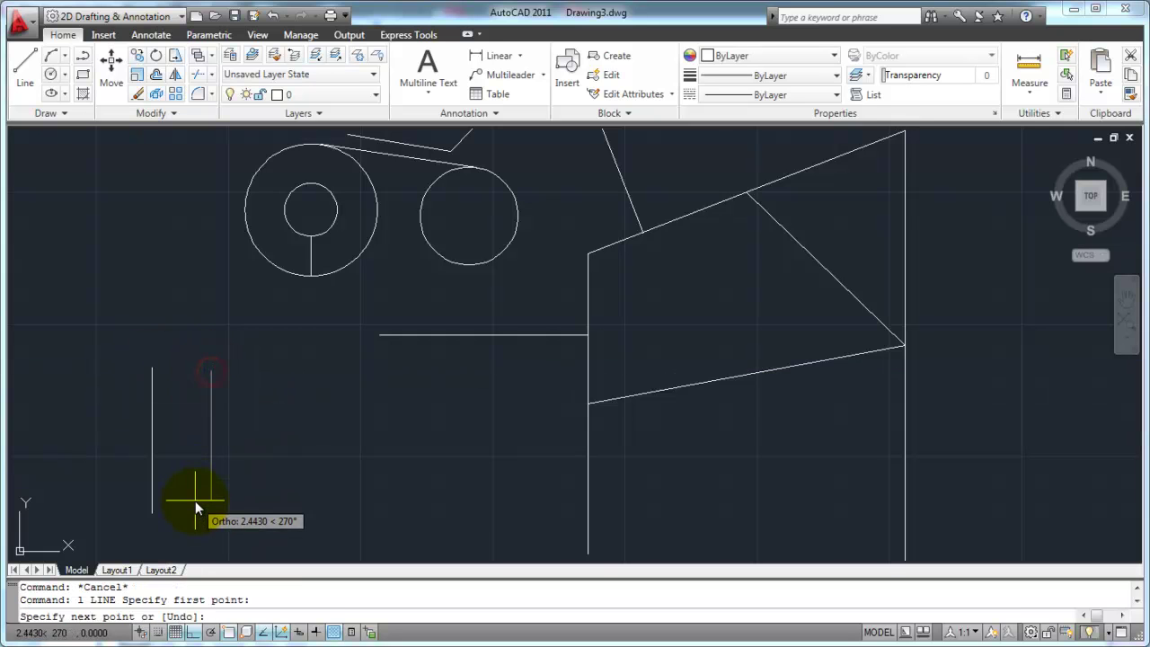
click(193, 513)
key(Return)
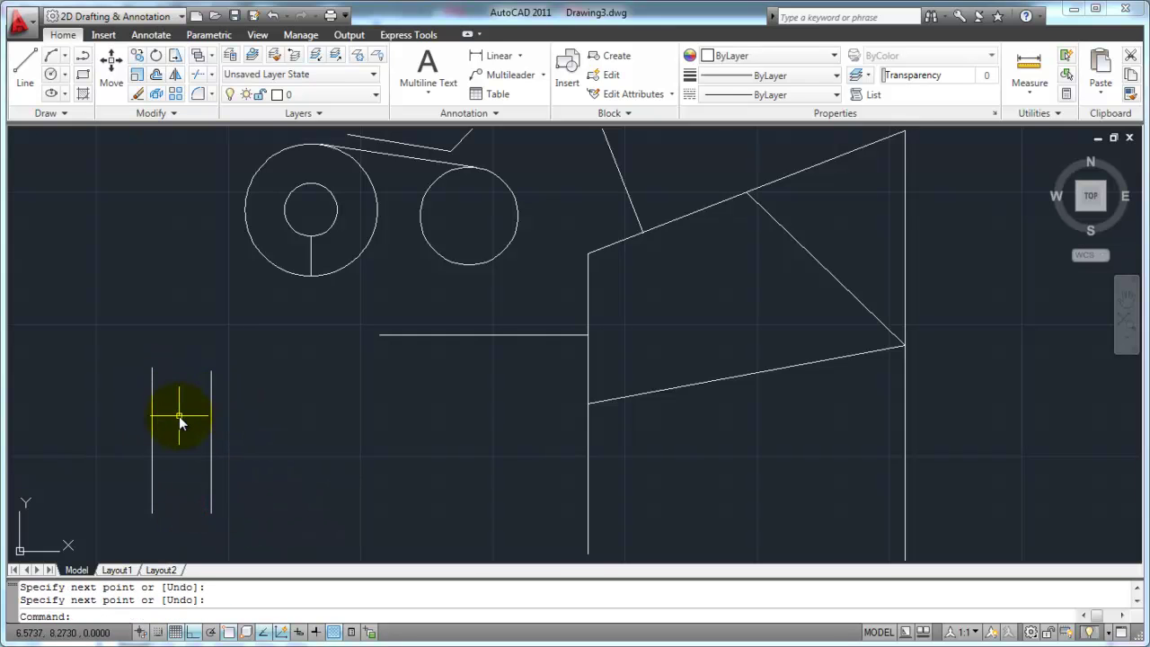
text(e)
key(Return)
drag(220, 420, 193, 440)
key(Return)
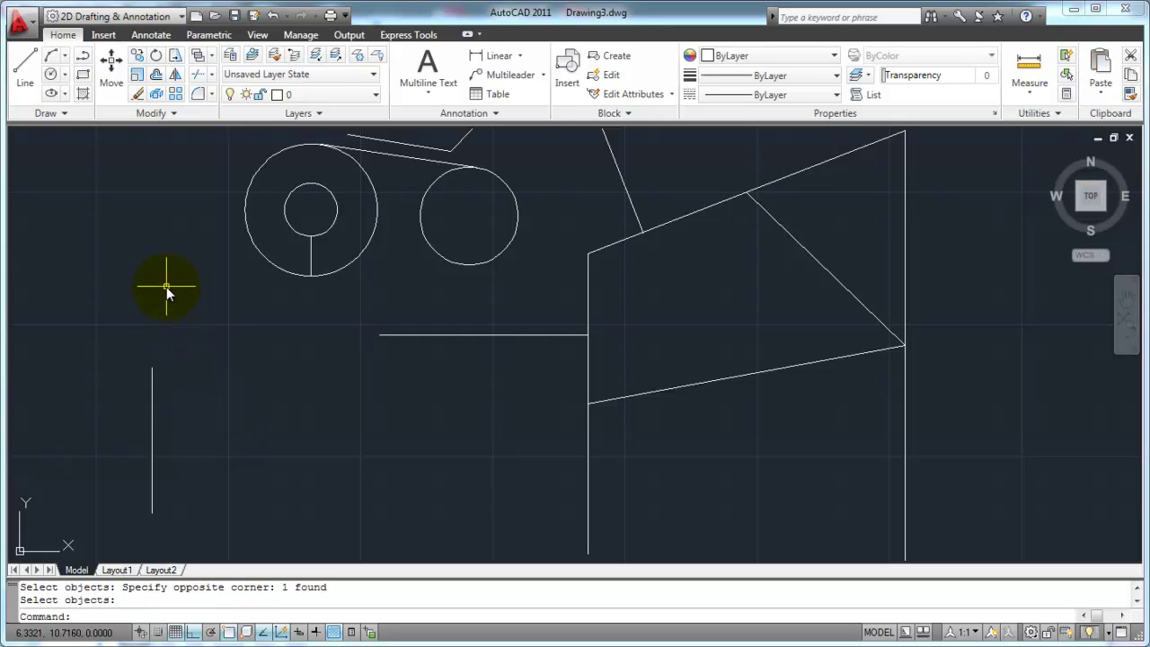
Draw a vertical line 1 unit right of the first, tracked to match its top and bottom endpoints.
text(l)
key(Return)
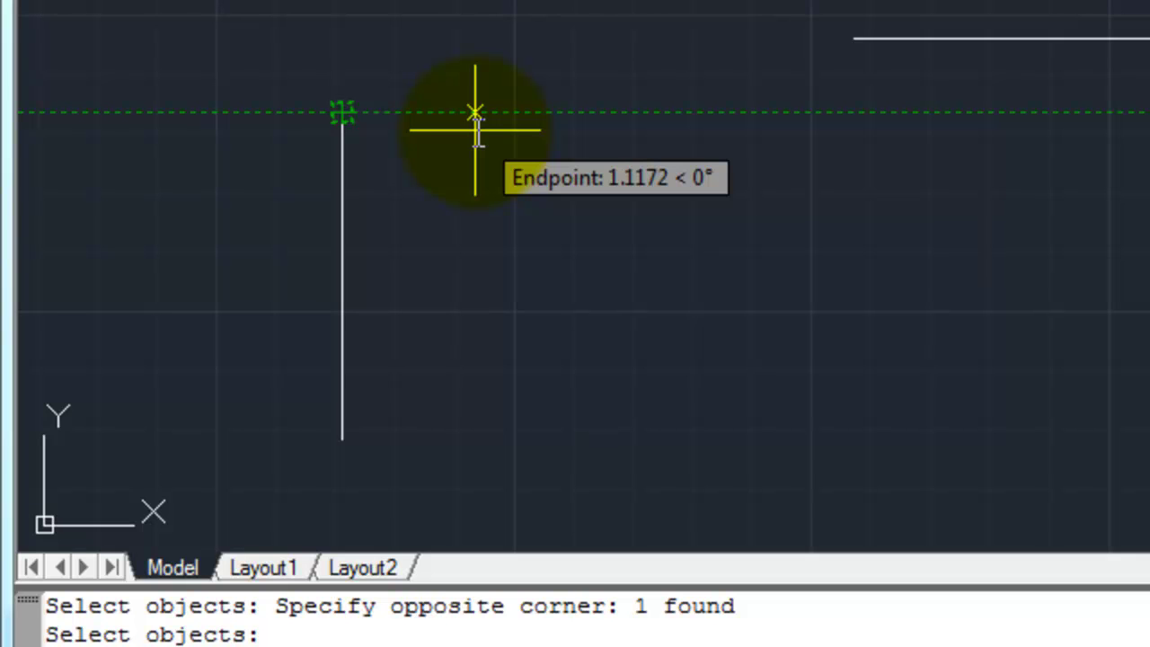
text(l)
key(Return)
text(1)
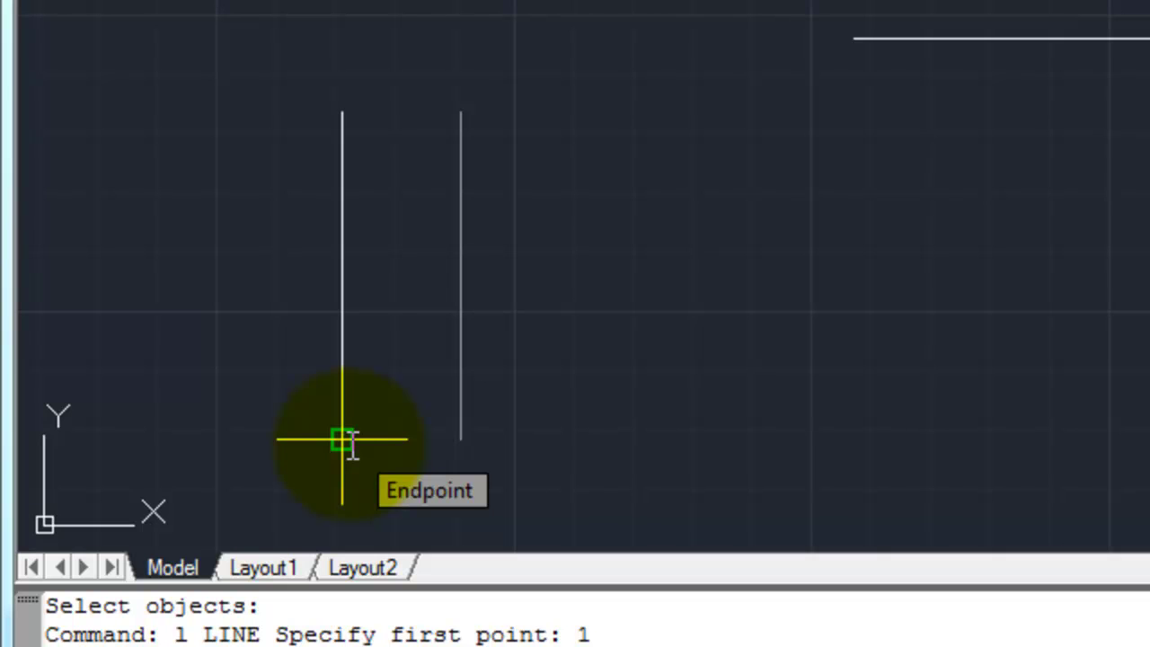
right_click(407, 441)
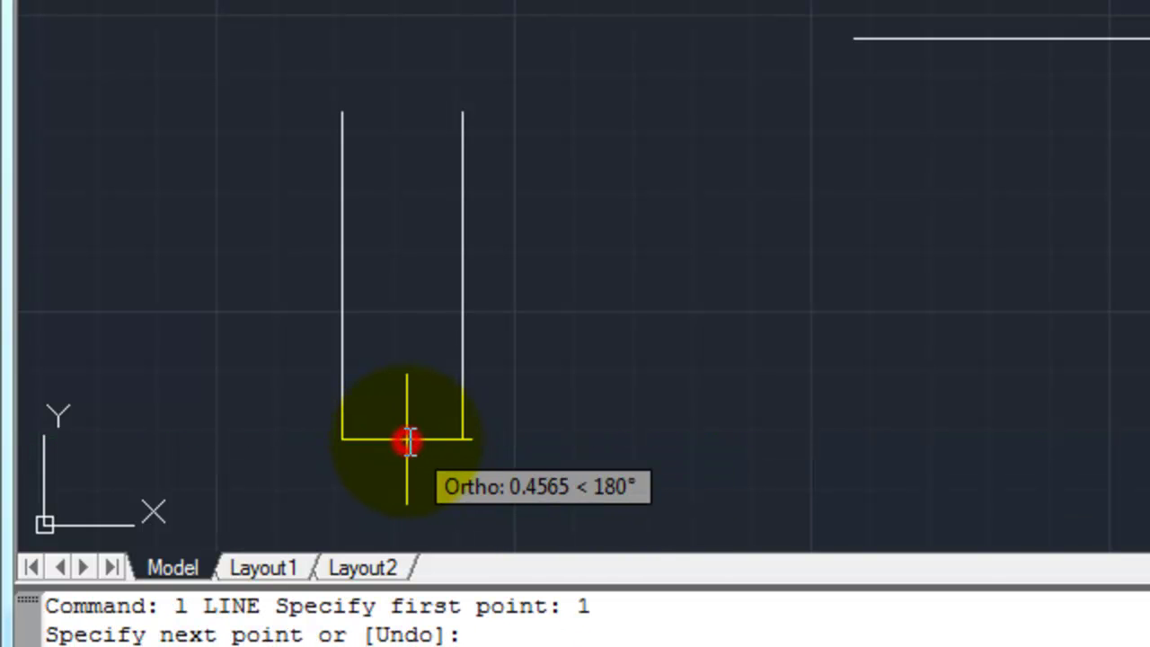
right_click(684, 335)
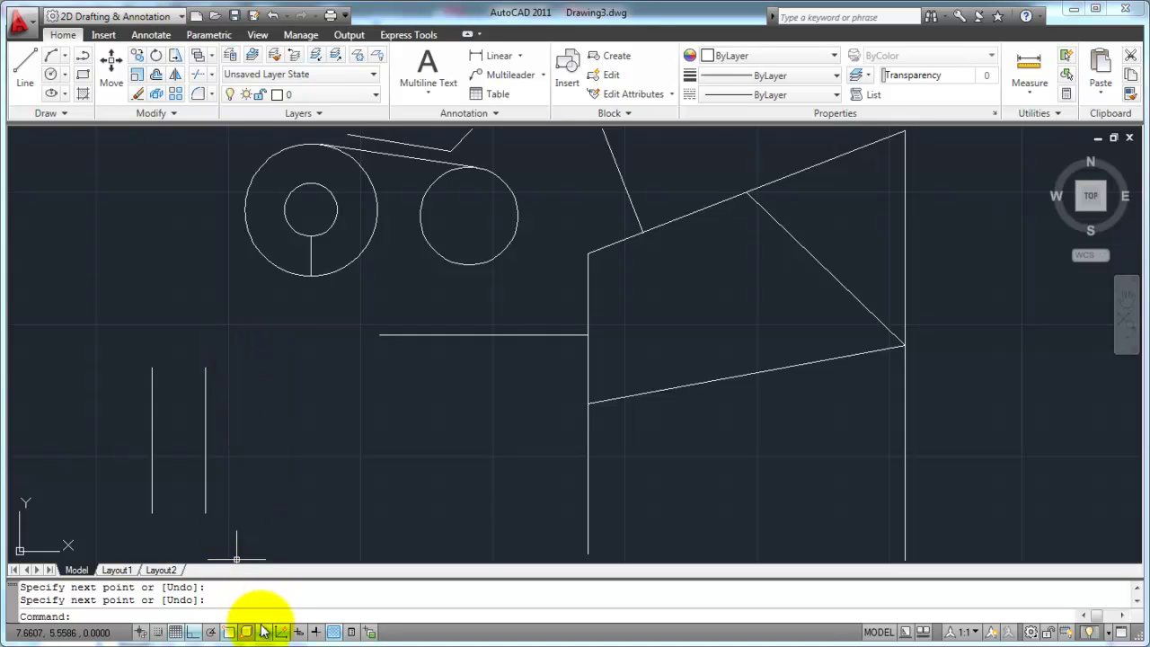
click(264, 631)
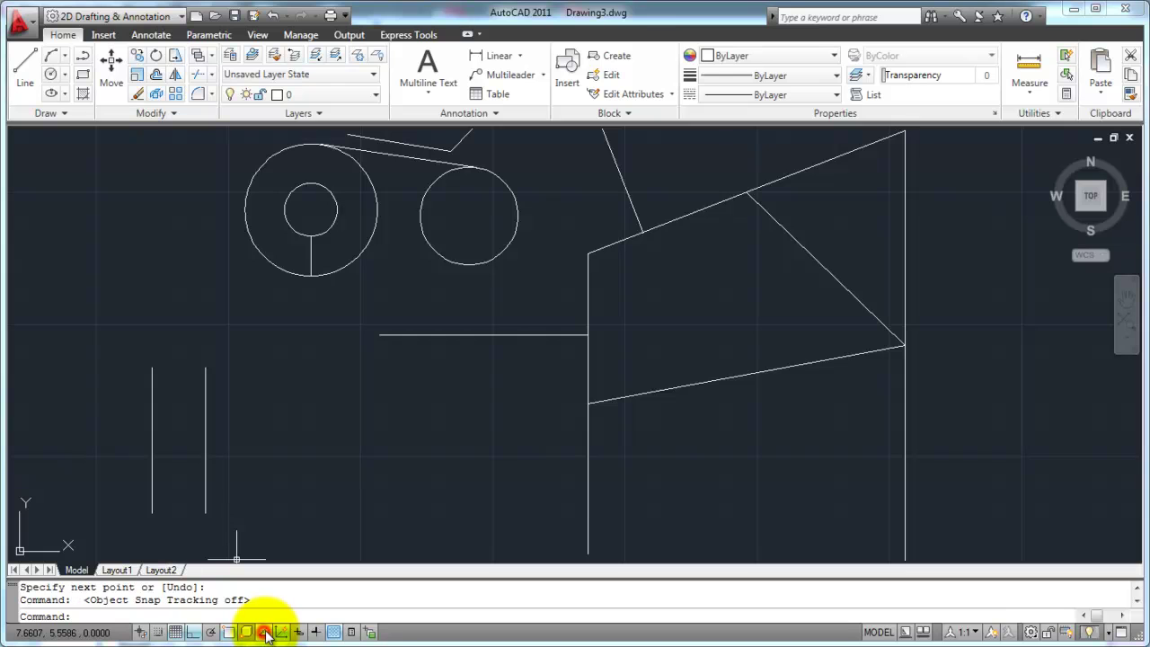
click(264, 632)
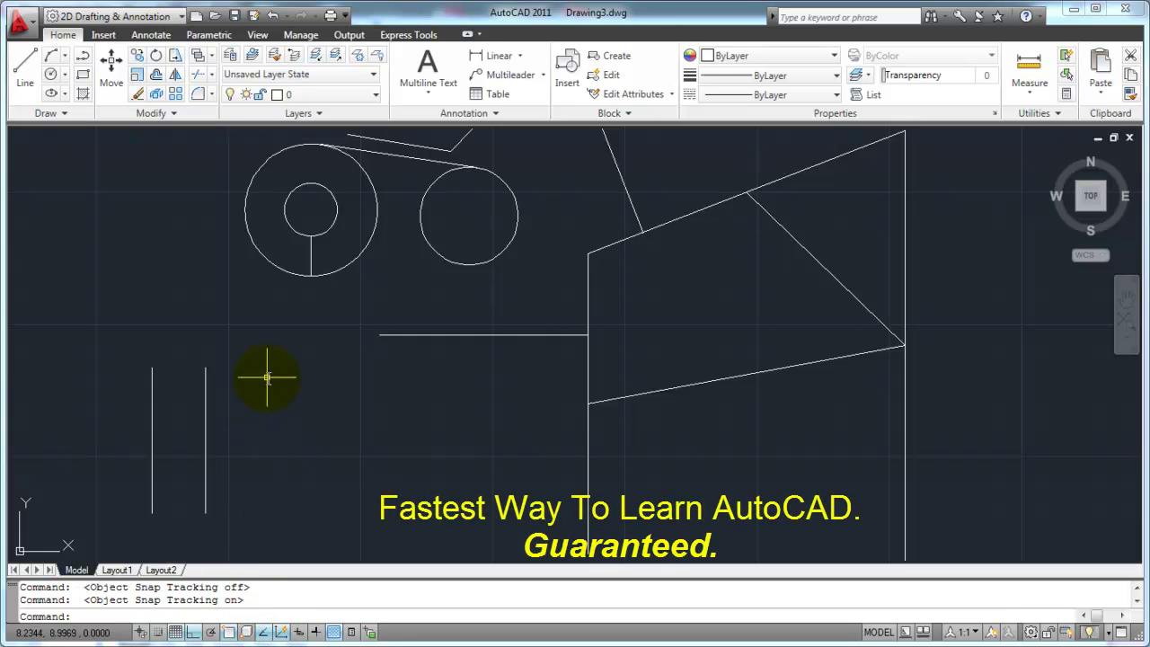